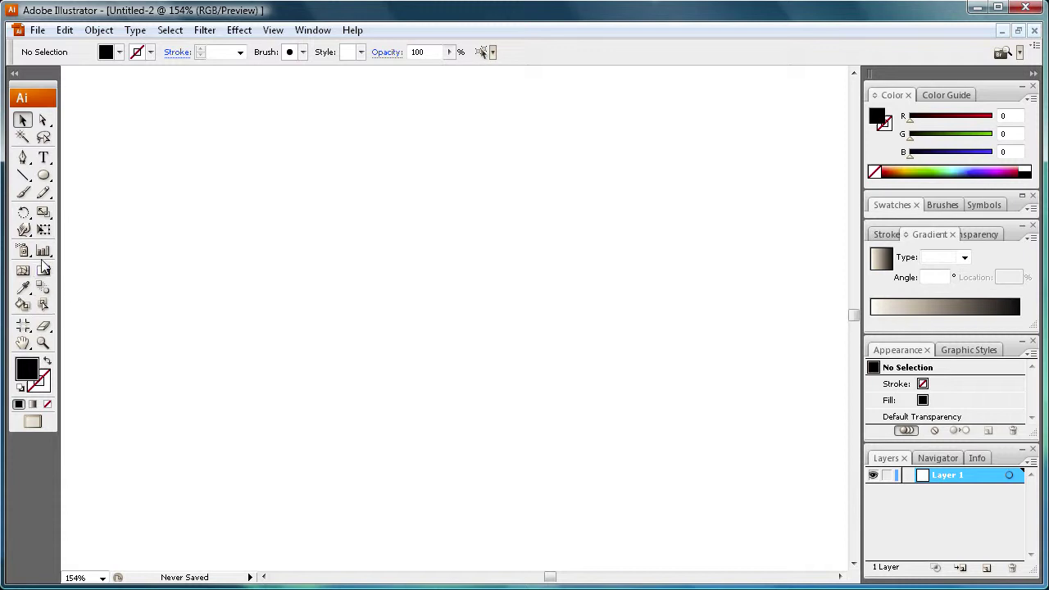
Create a black 200 × 200 px rounded rectangle with a 36 px corner radius
click(43, 177)
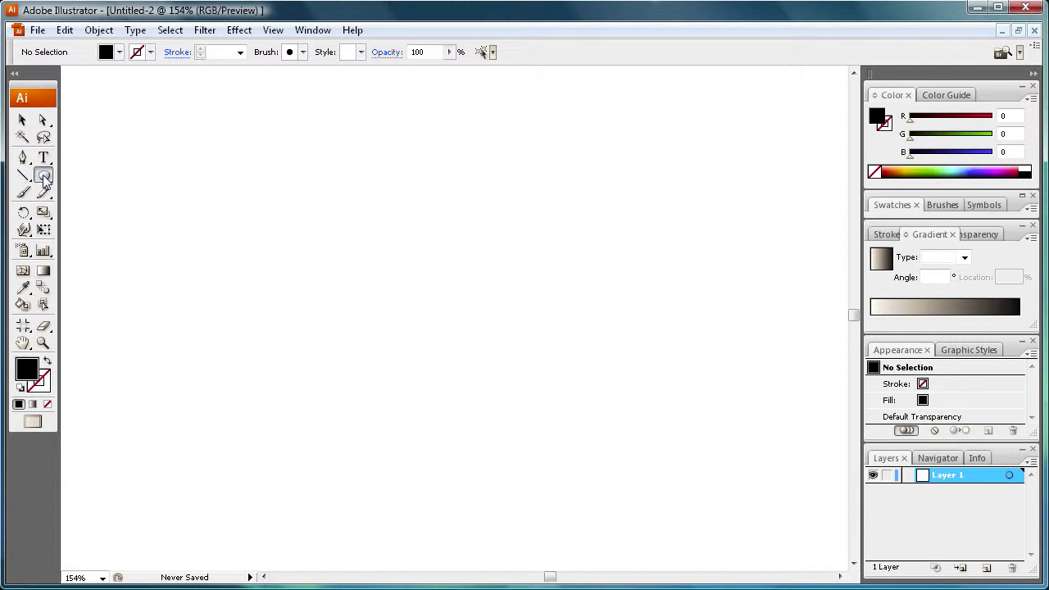
click(44, 177)
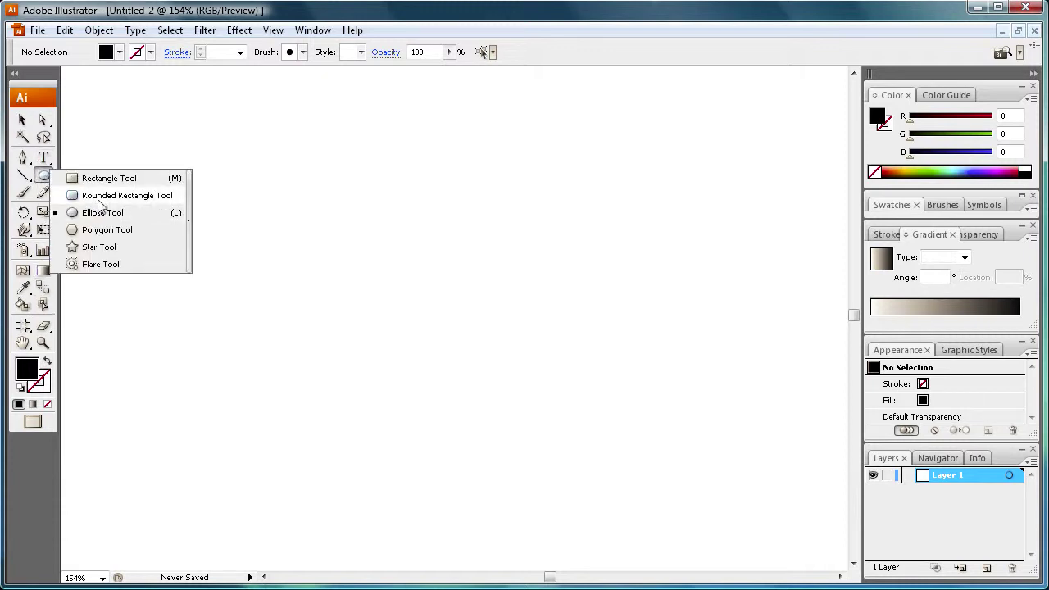
click(123, 195)
click(363, 270)
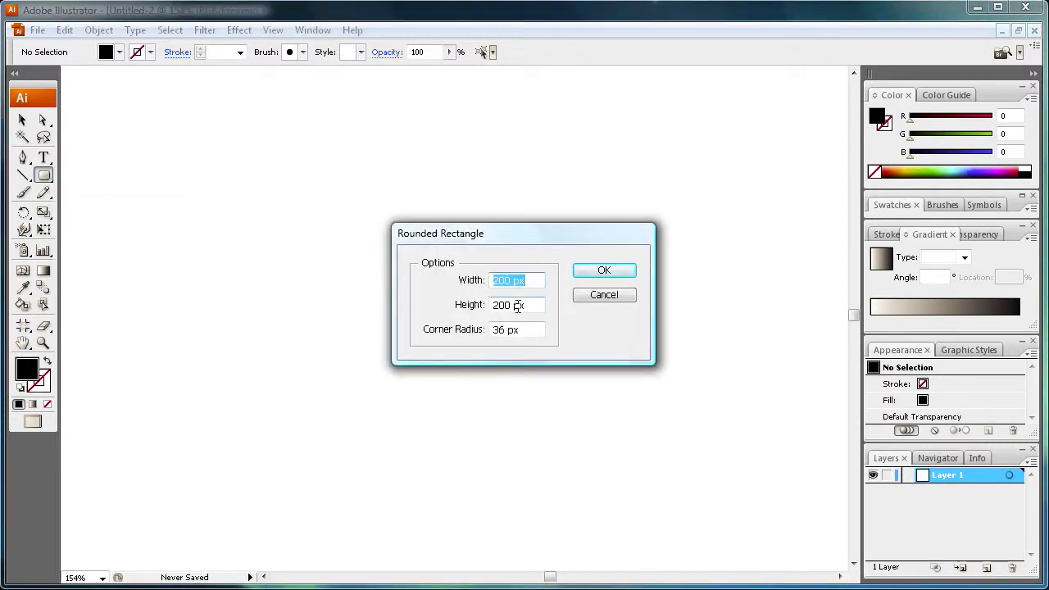
click(613, 273)
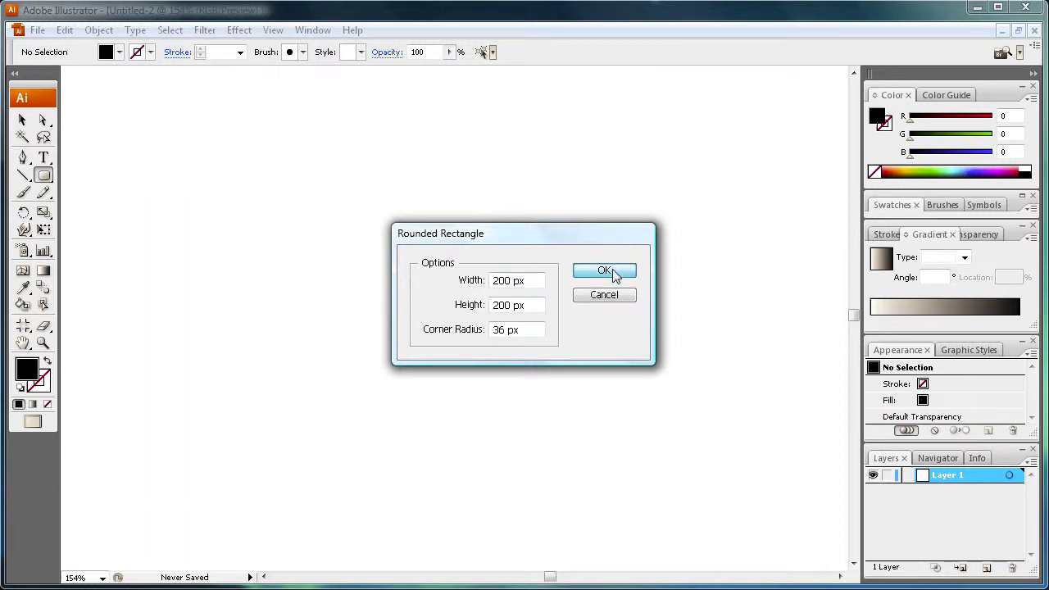
Drag the black rounded square up toward the canvas centre and reselect it
click(23, 120)
drag(413, 335, 387, 259)
click(284, 298)
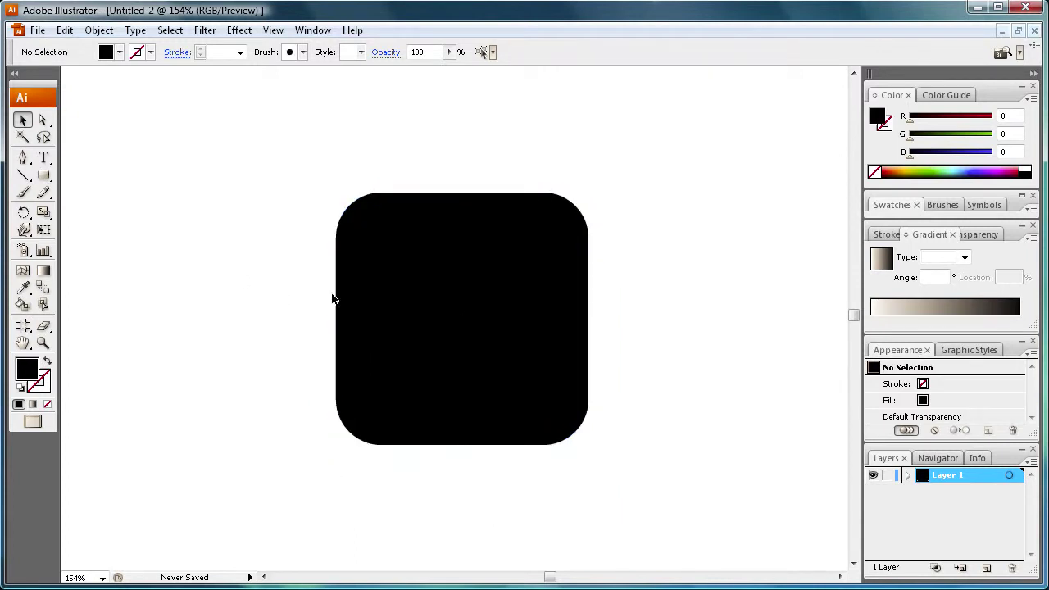
click(341, 301)
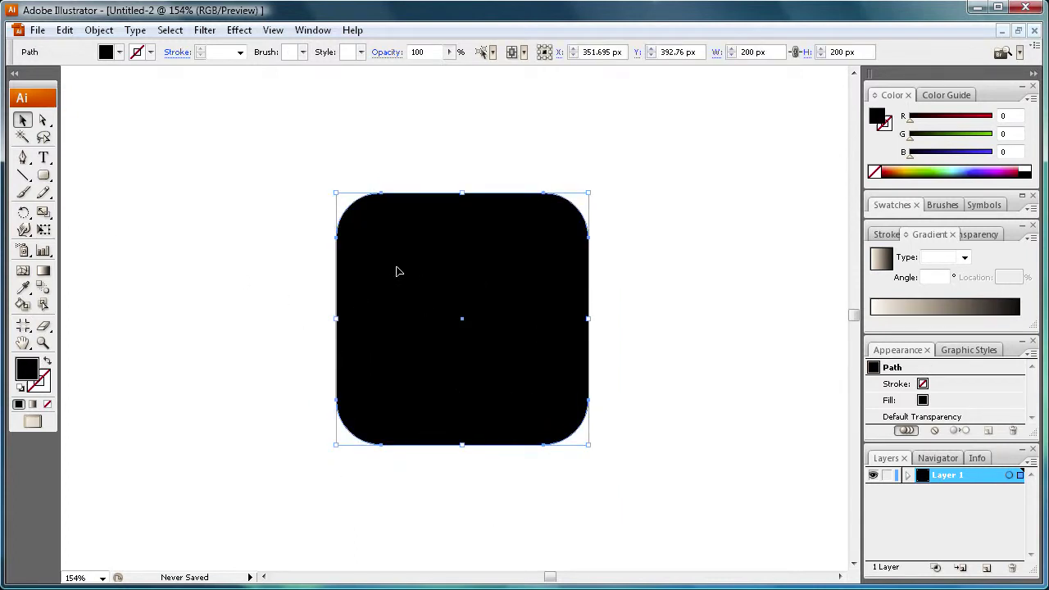
Apply a linear gradient to the square and add a middle stop at 50%
click(959, 314)
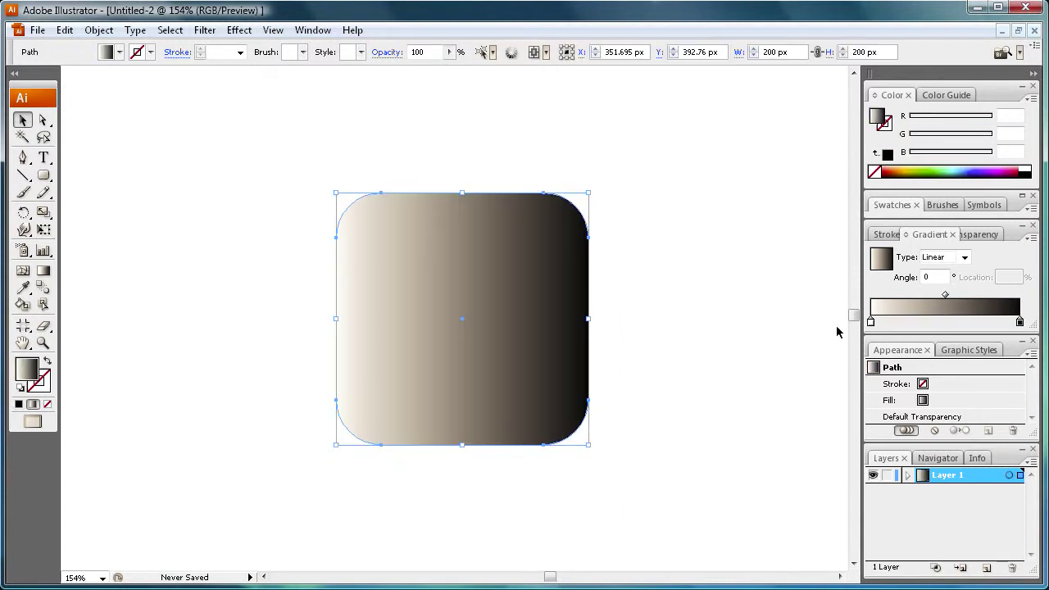
click(948, 323)
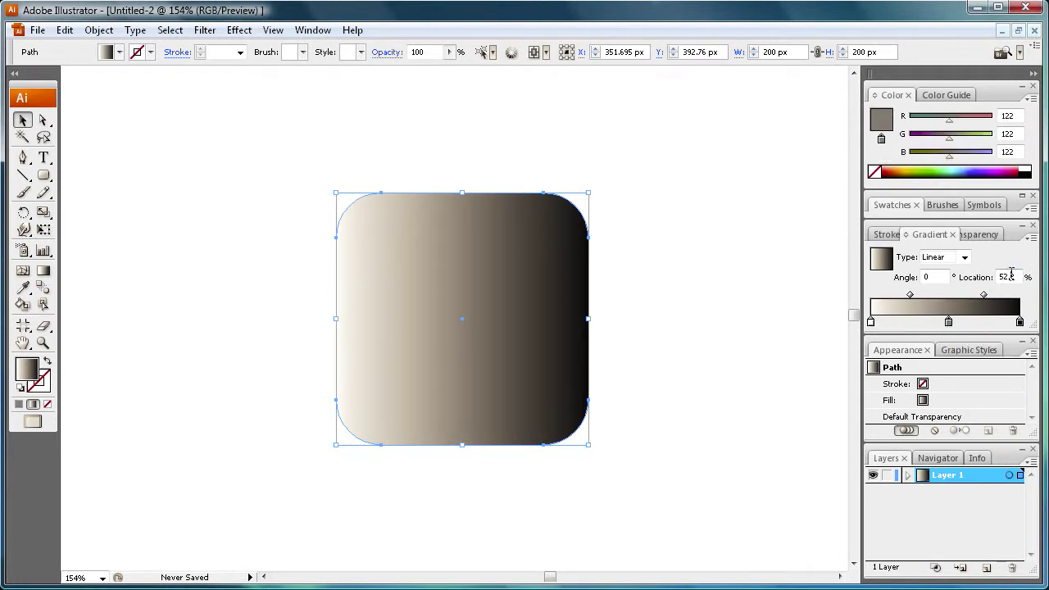
drag(1011, 277, 999, 277)
text(50)
Colour the gradient's left and right end stops deep orange
click(871, 322)
click(900, 165)
drag(897, 165, 892, 167)
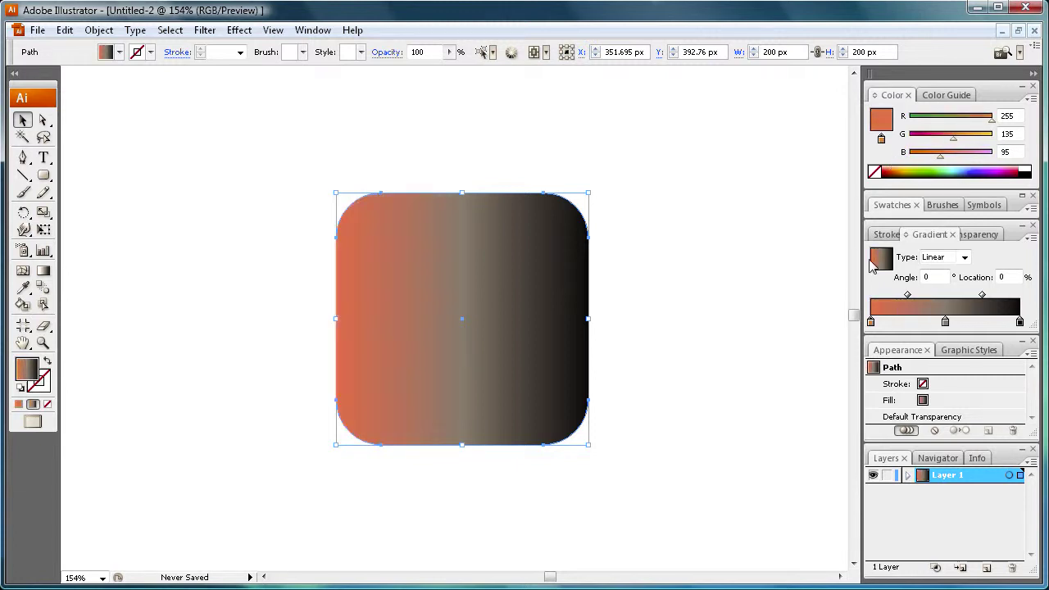
drag(875, 122, 1021, 324)
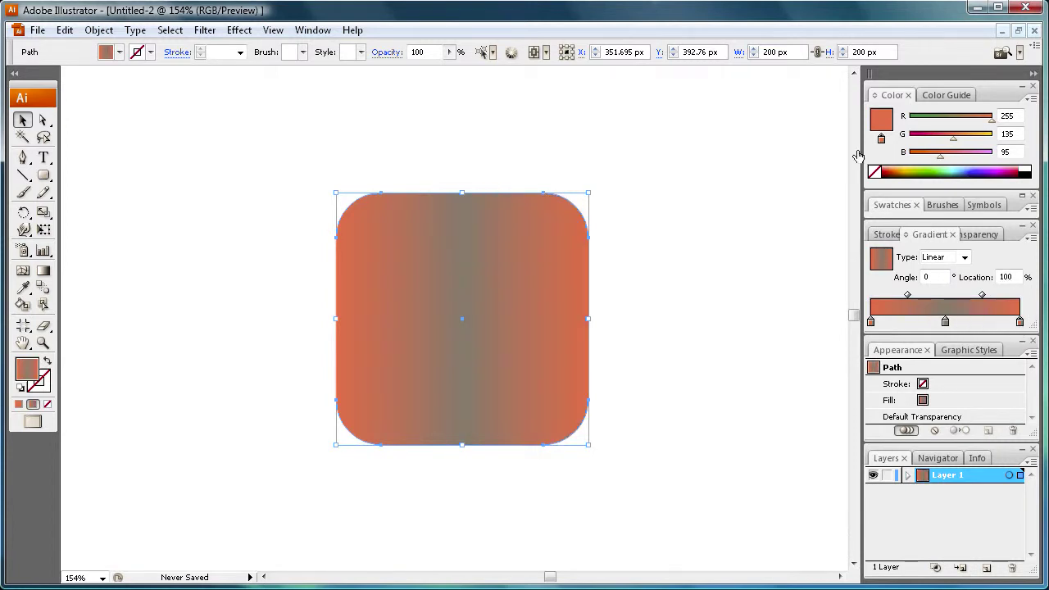
click(893, 168)
click(894, 168)
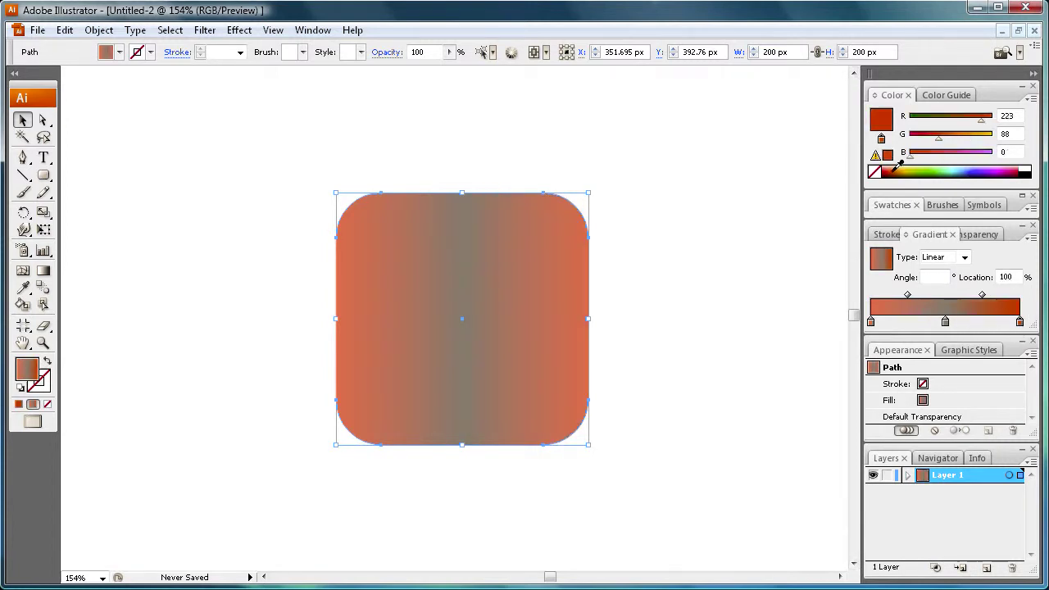
drag(894, 167, 894, 167)
click(893, 168)
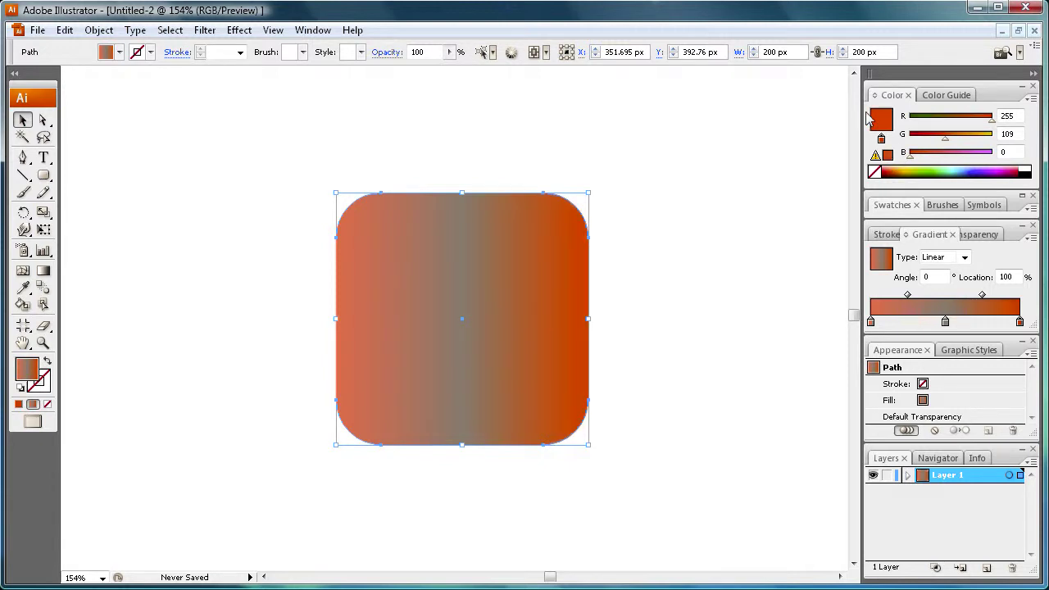
drag(882, 122, 1019, 321)
Make the middle stop light orange and fine-tune the right end's orange
click(946, 322)
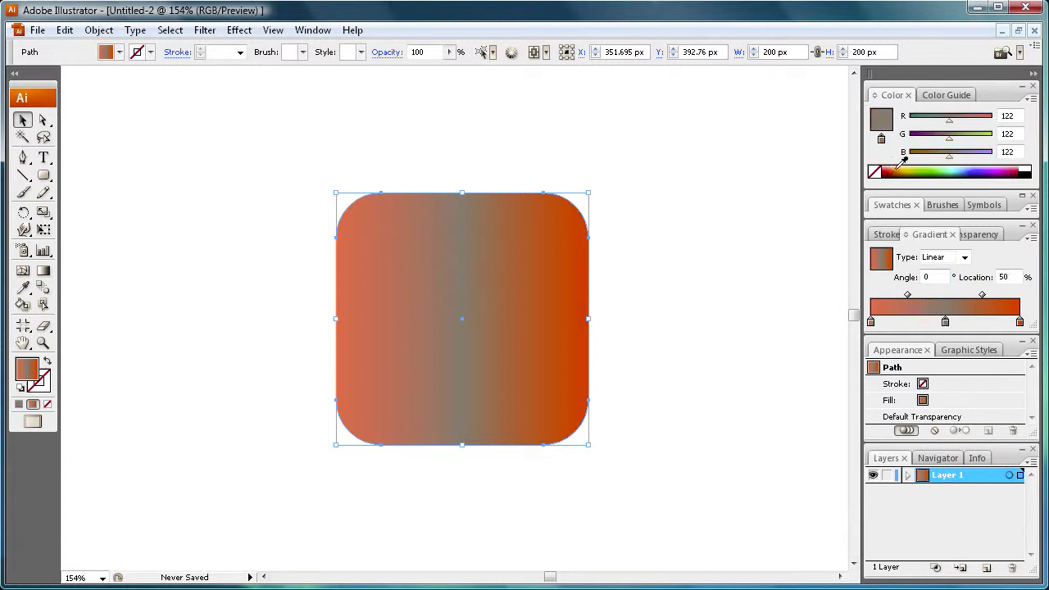
drag(901, 168, 896, 169)
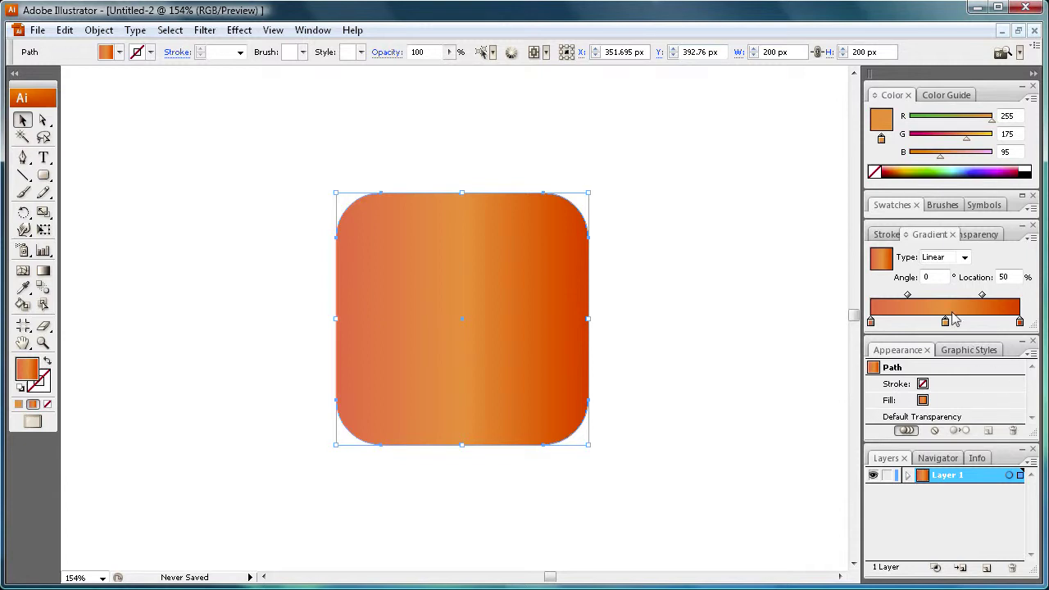
click(1019, 322)
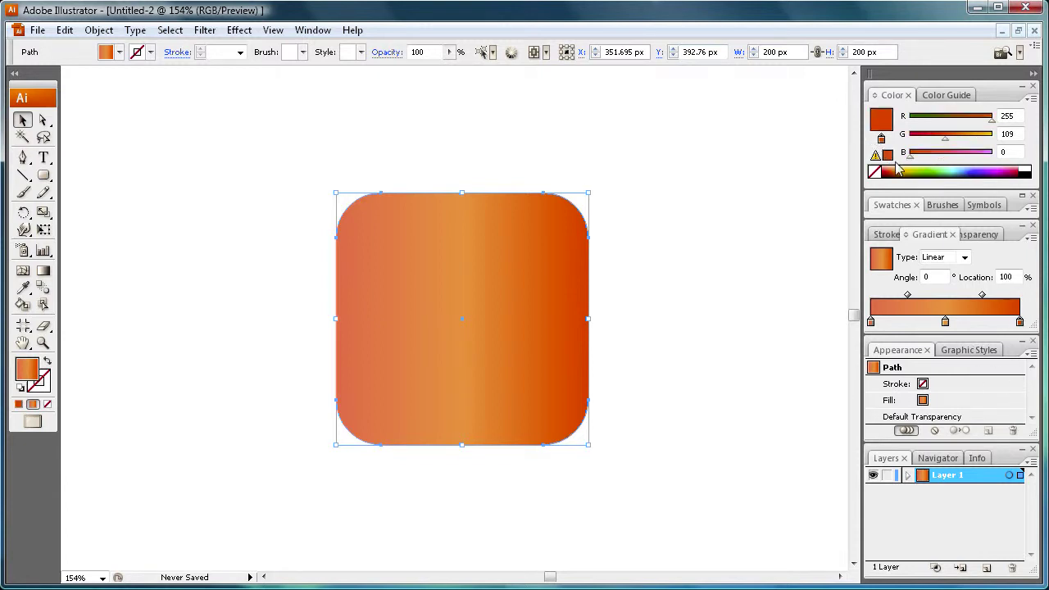
drag(897, 168, 894, 169)
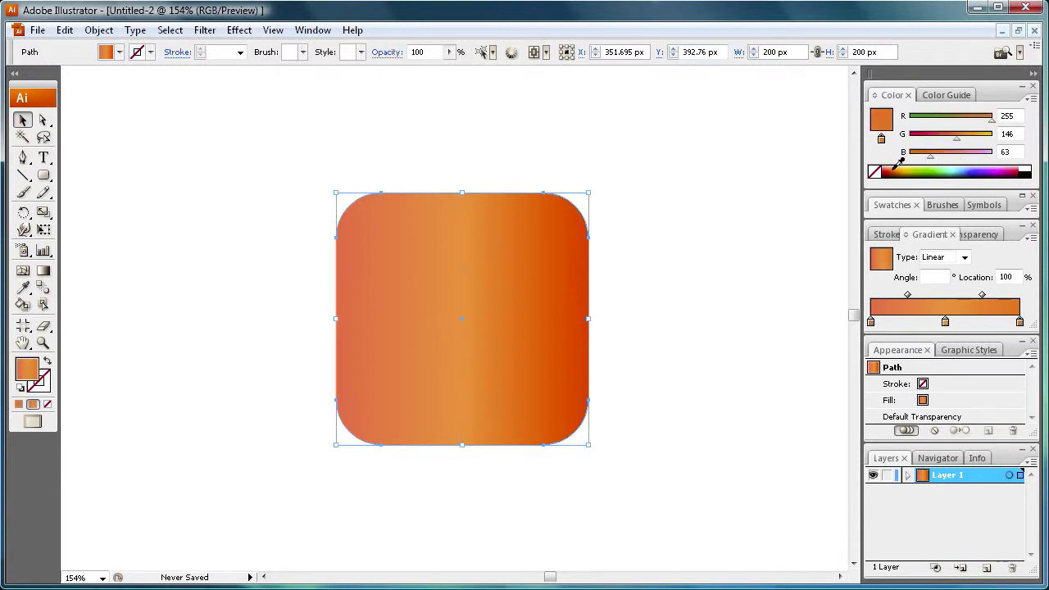
drag(893, 169, 895, 168)
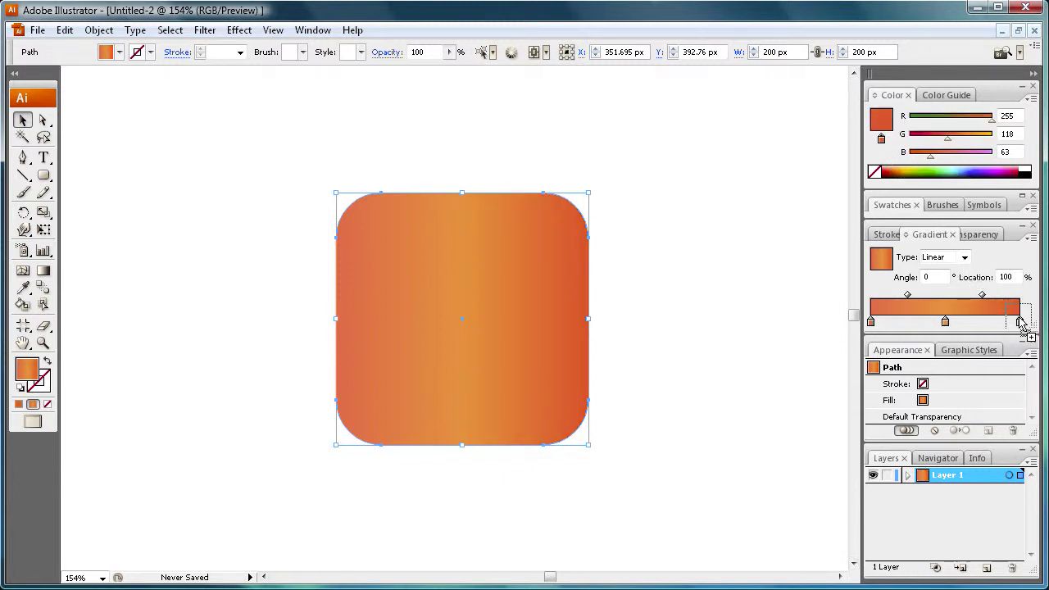
click(871, 321)
Set the gradient angle to -45° and select the whole square
click(670, 287)
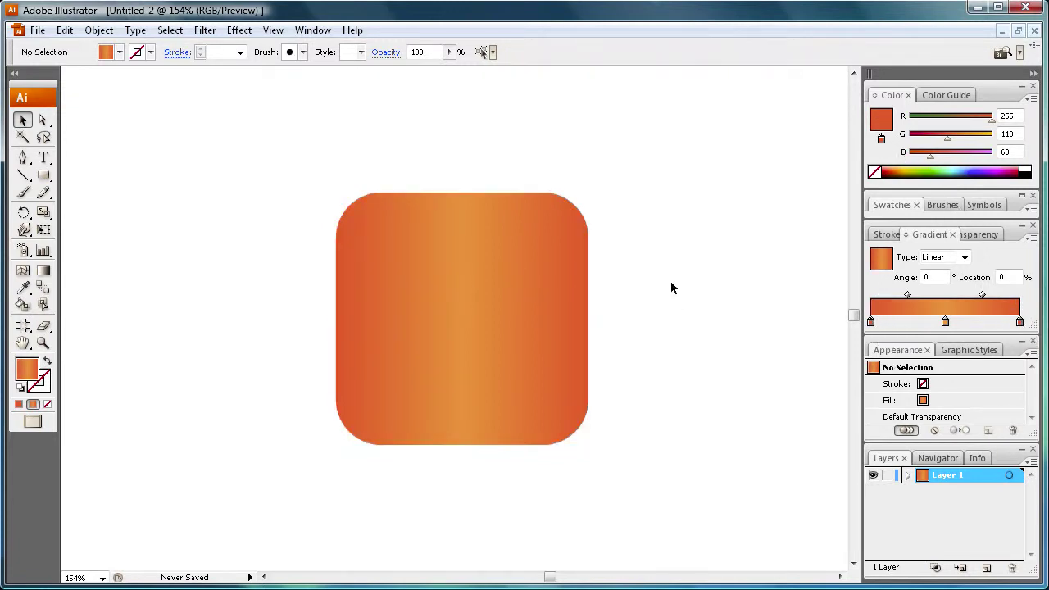
click(552, 325)
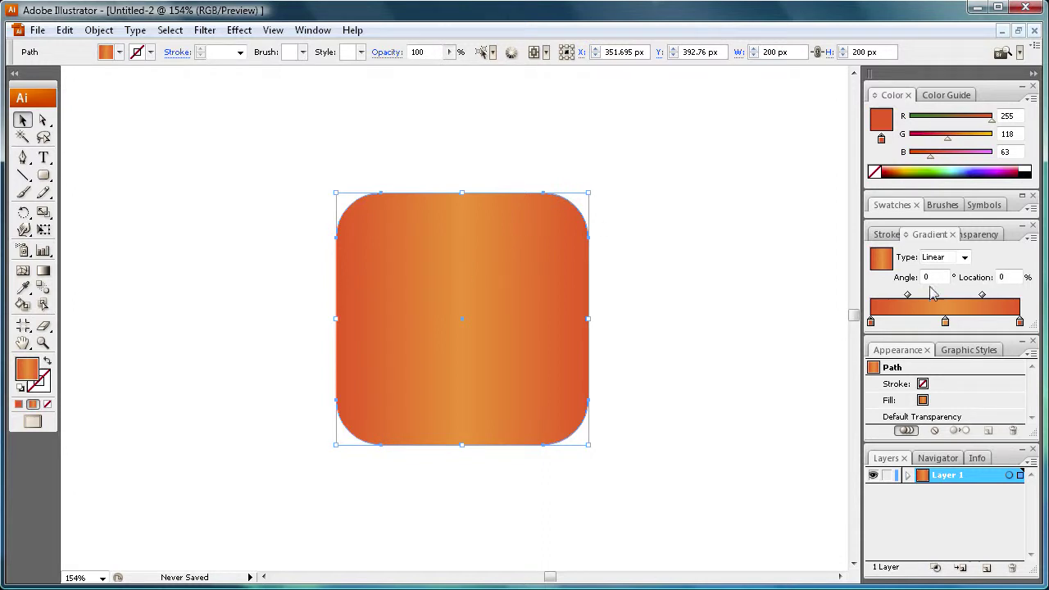
drag(933, 277, 871, 270)
text(-45)
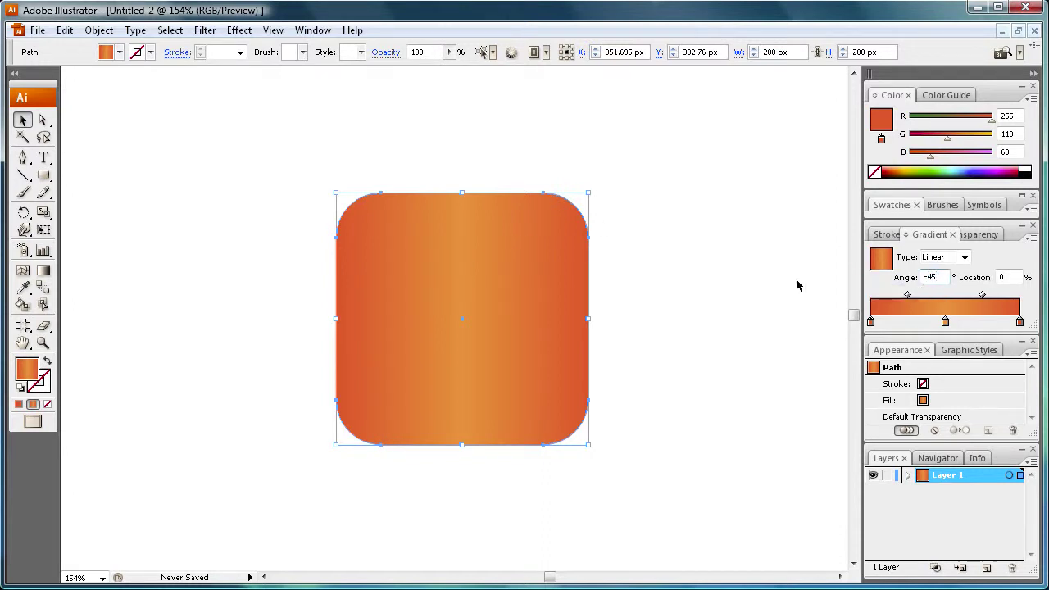
click(703, 285)
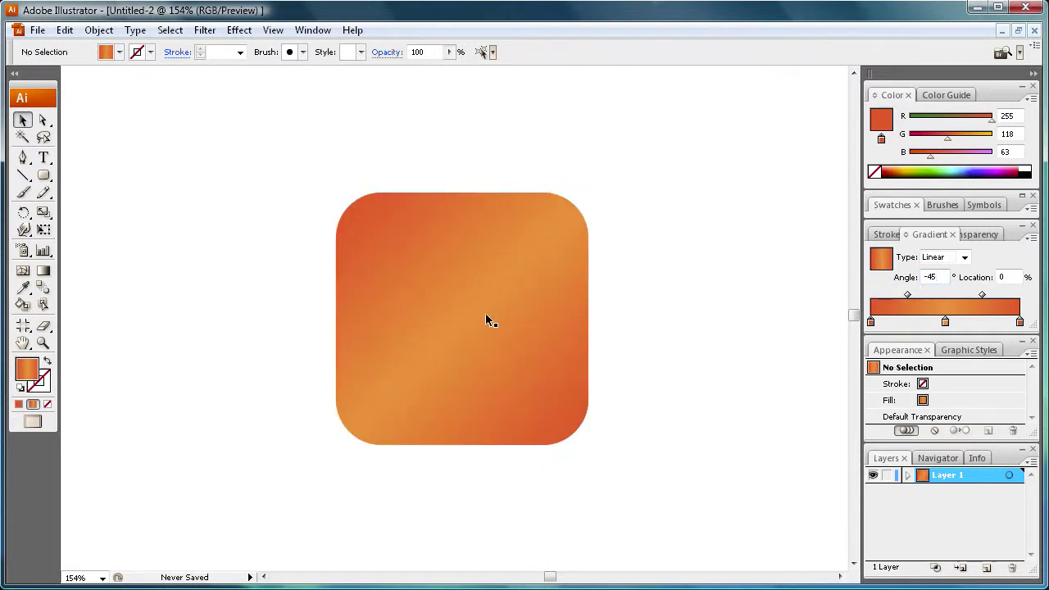
drag(353, 190, 631, 452)
Duplicate Layer 1, lock the original, and move Layer 1 copy beneath it
click(685, 381)
drag(932, 479, 987, 567)
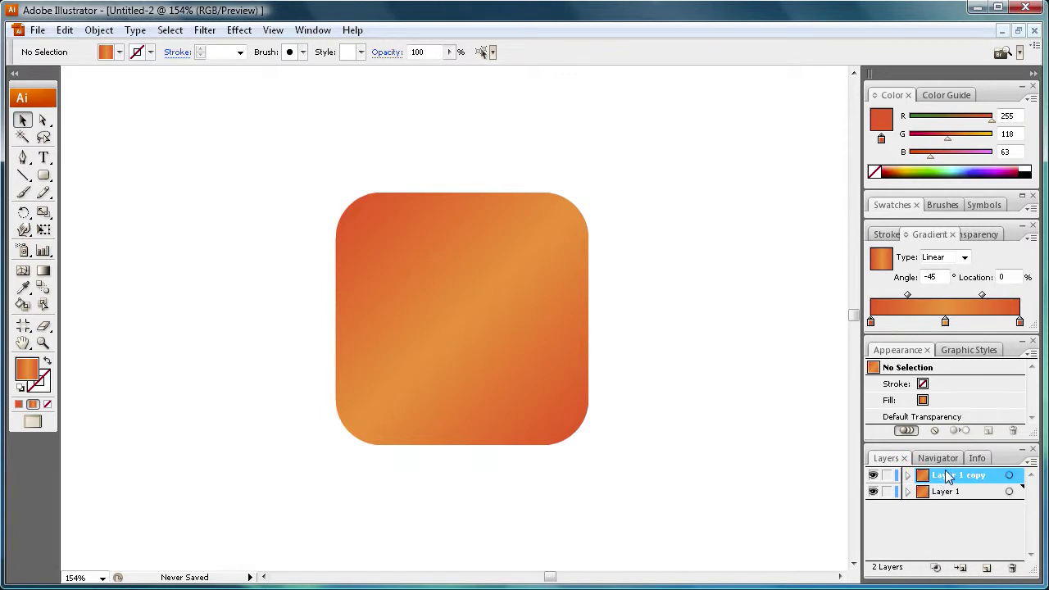
click(887, 491)
drag(940, 479, 940, 504)
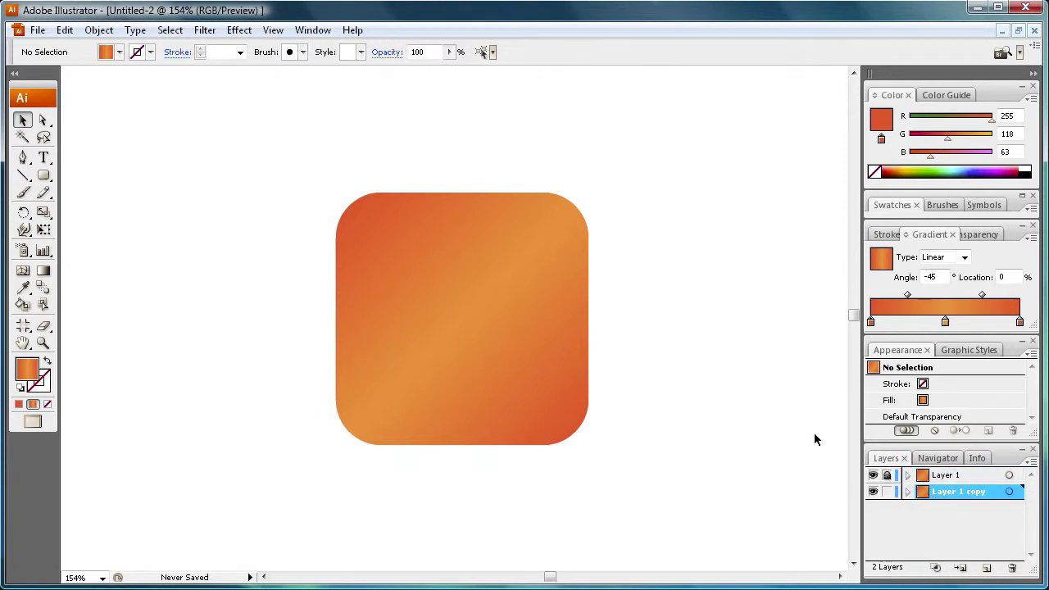
Scale the copied square from its corner to about 209.09 × 209.09 px
click(386, 262)
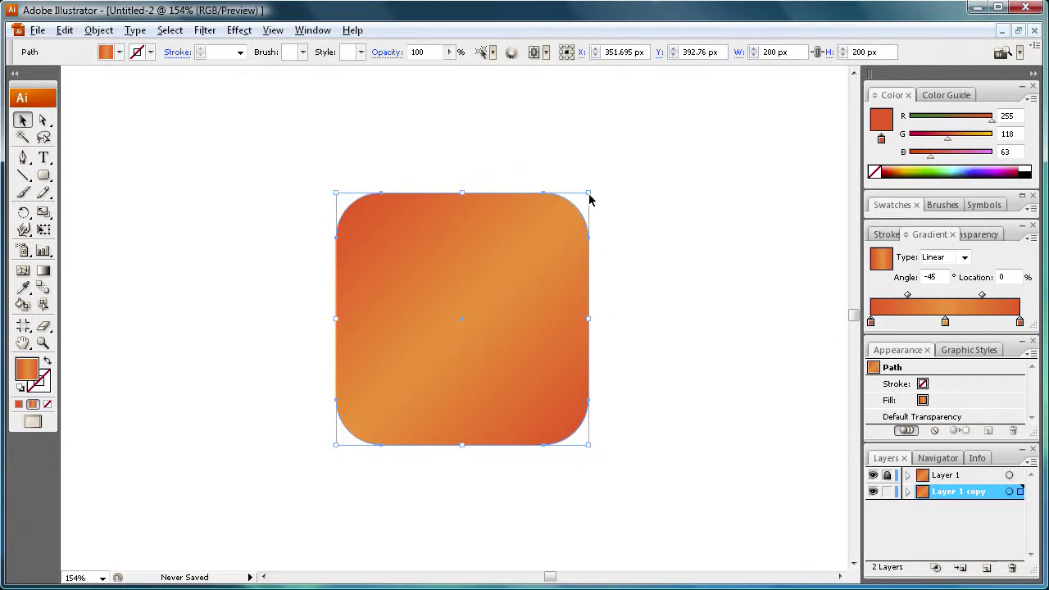
drag(589, 197, 595, 185)
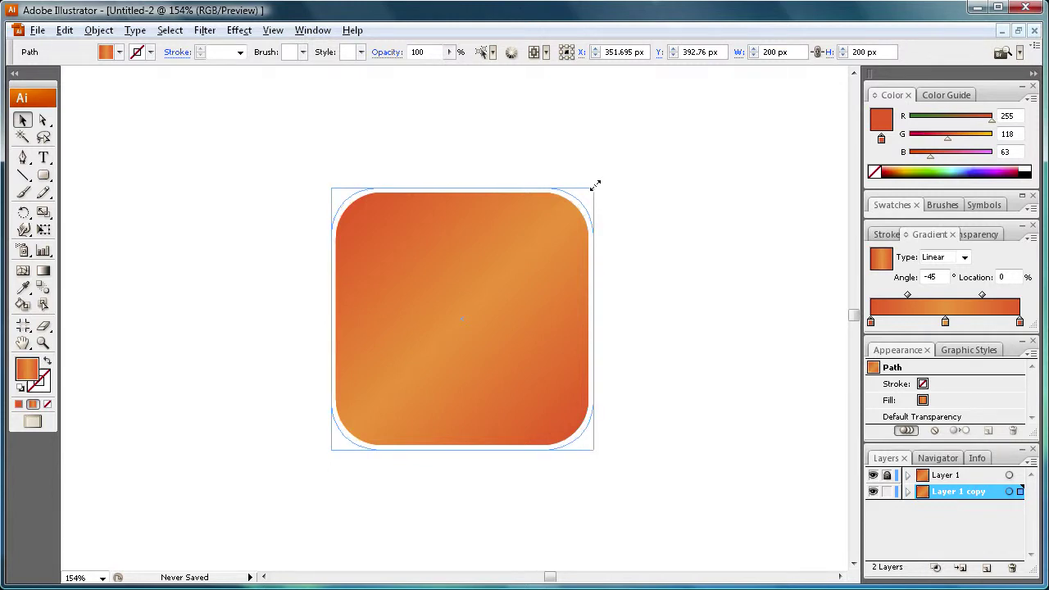
drag(597, 185, 597, 187)
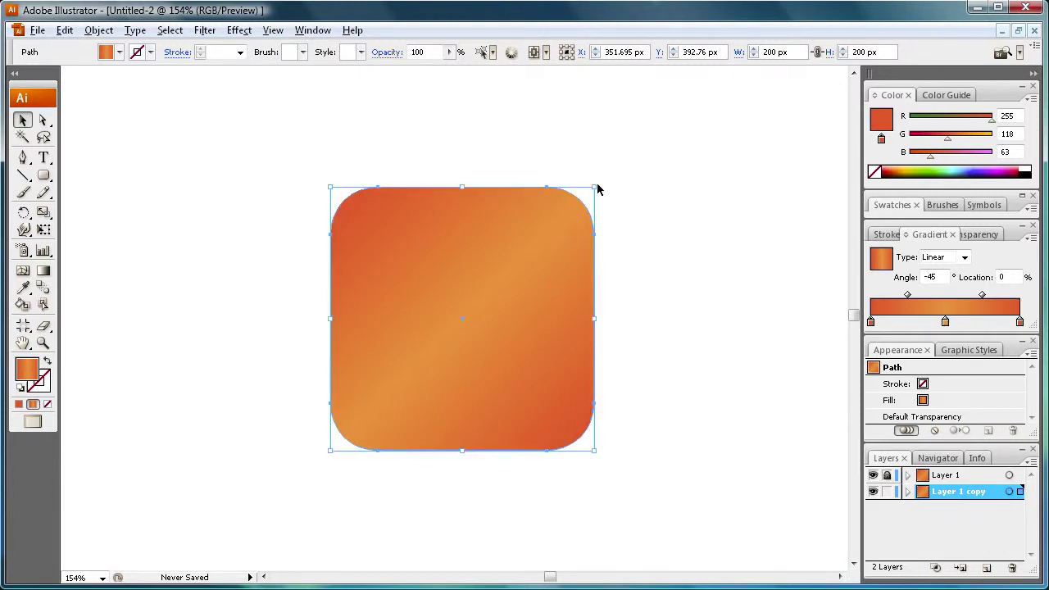
click(717, 349)
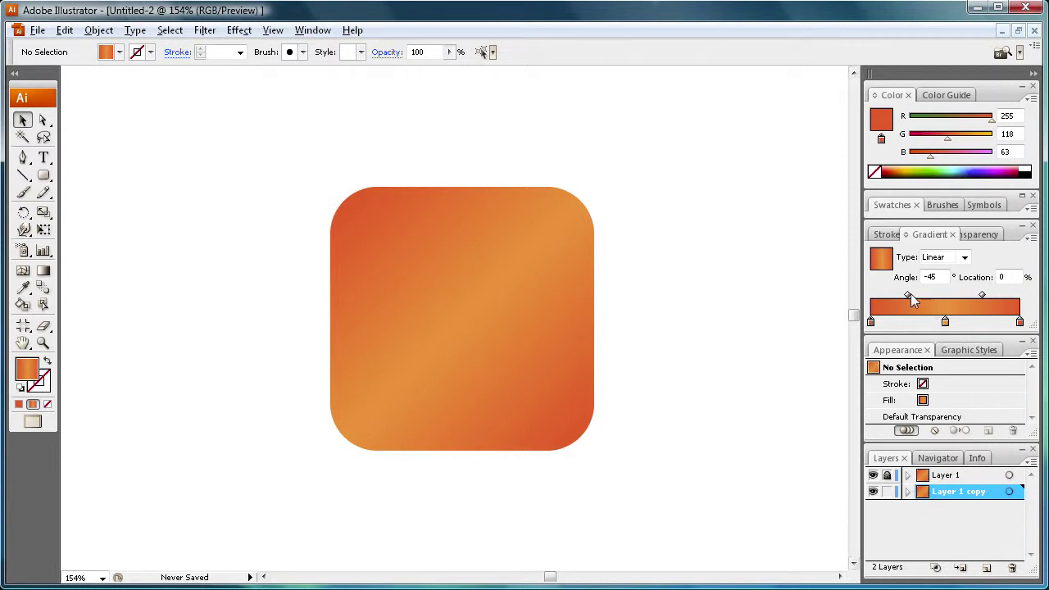
Change the enlarged square's gradient angle to 45°
double_click(931, 277)
click(485, 222)
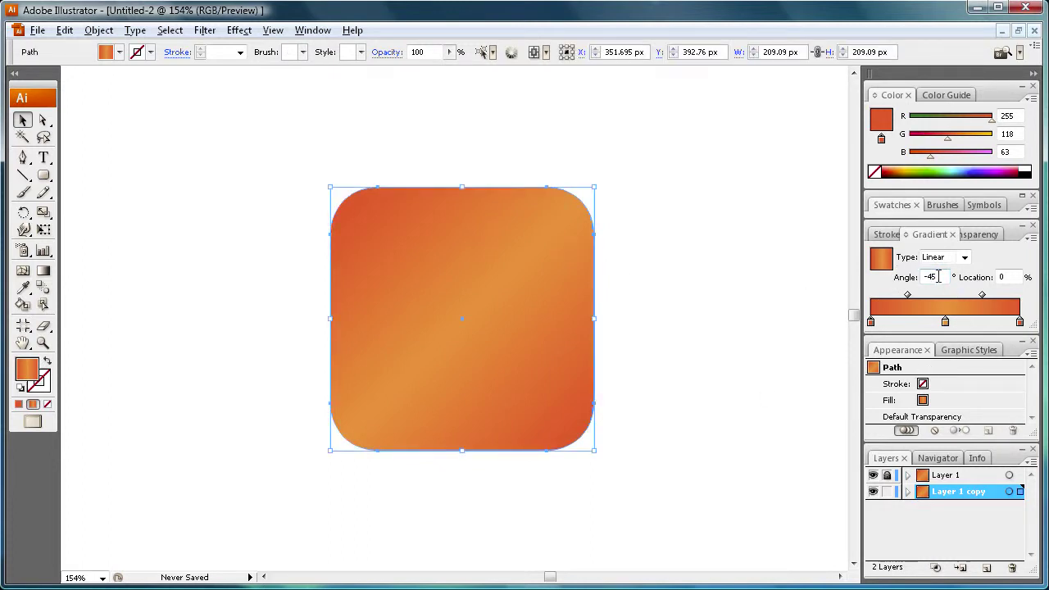
text(45)
key(Return)
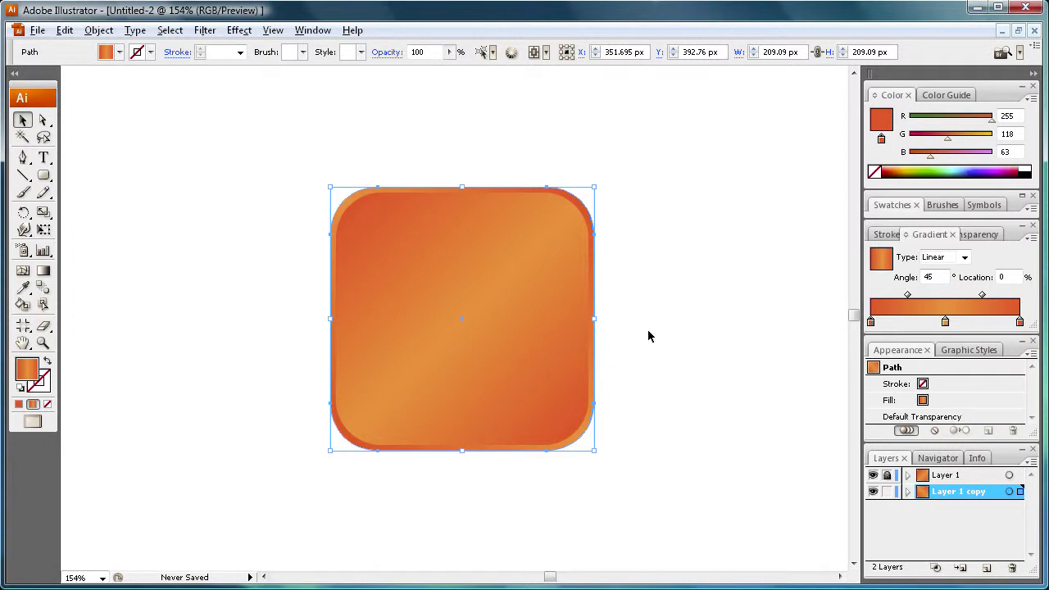
click(647, 336)
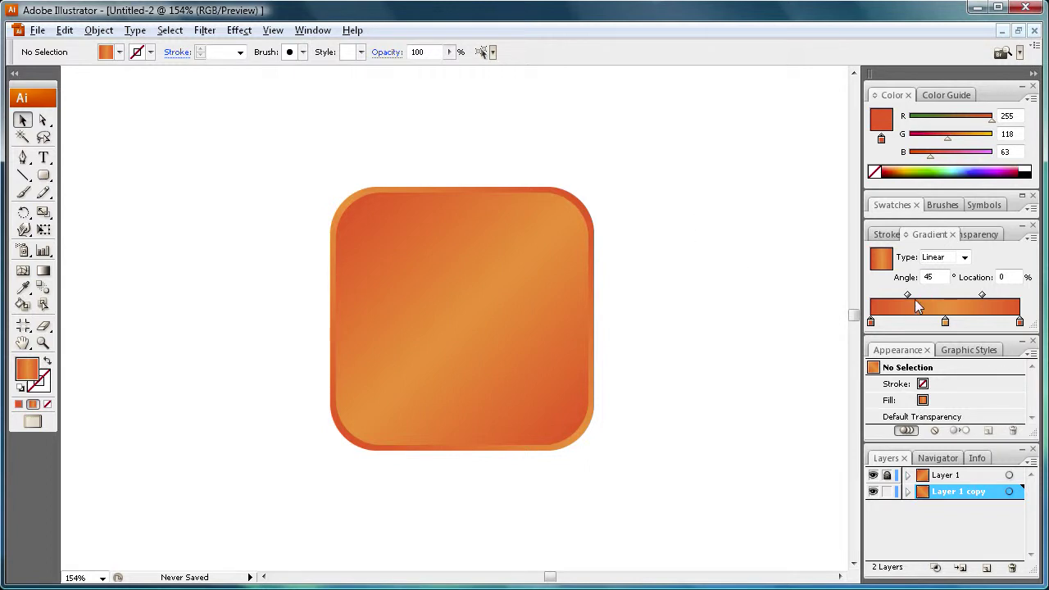
Shift the left gradient midpoint right and darken the middle stop to a deeper orange
key(ctrl+a)
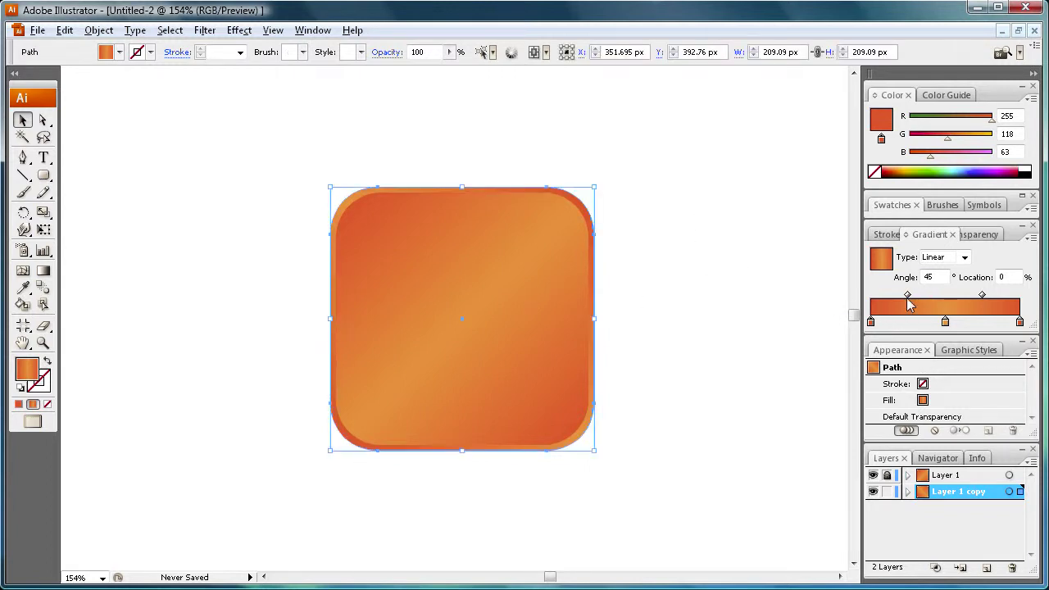
click(908, 296)
drag(909, 300, 934, 301)
click(982, 297)
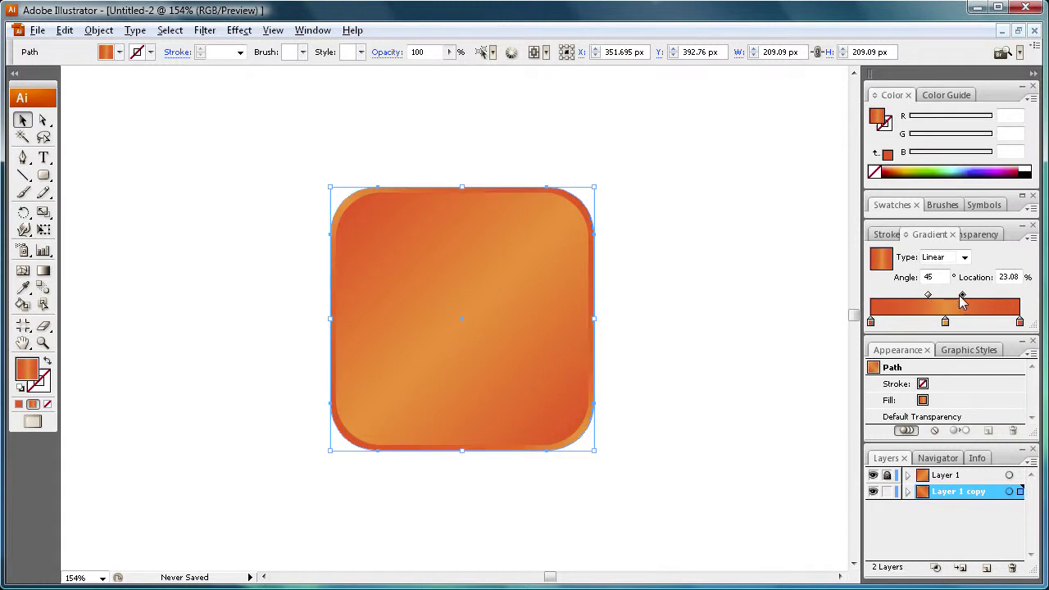
click(945, 322)
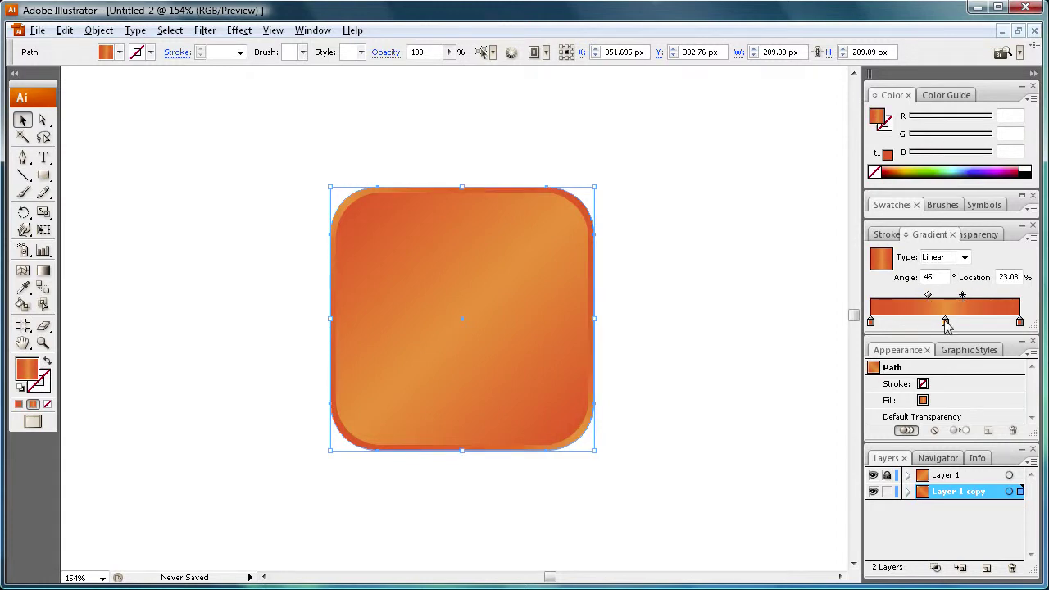
click(901, 167)
click(701, 217)
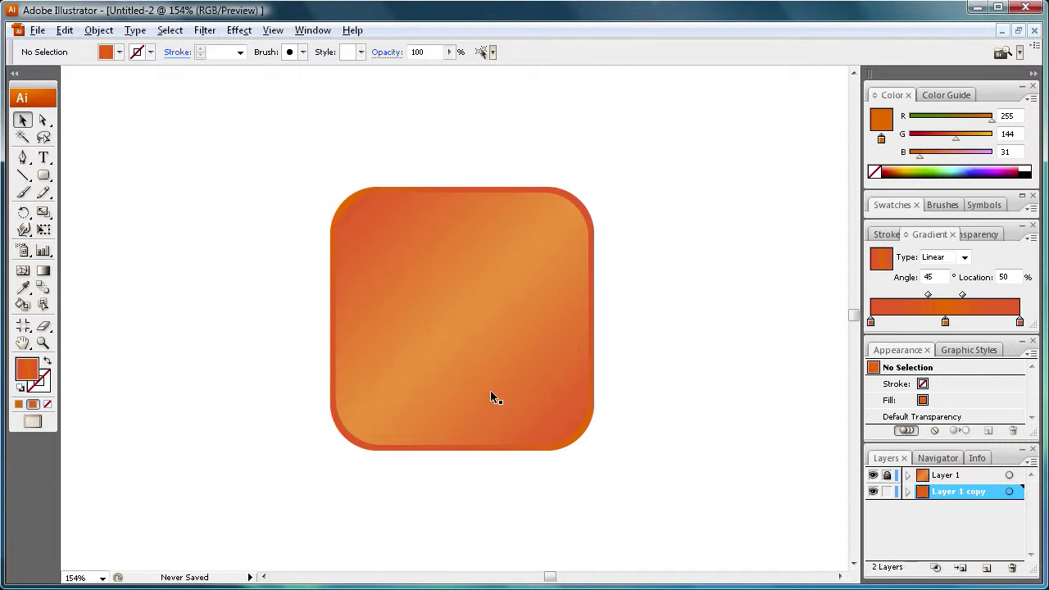
Create Layer 3, move it to the top of the stack, and lock Layer 1 copy
click(988, 568)
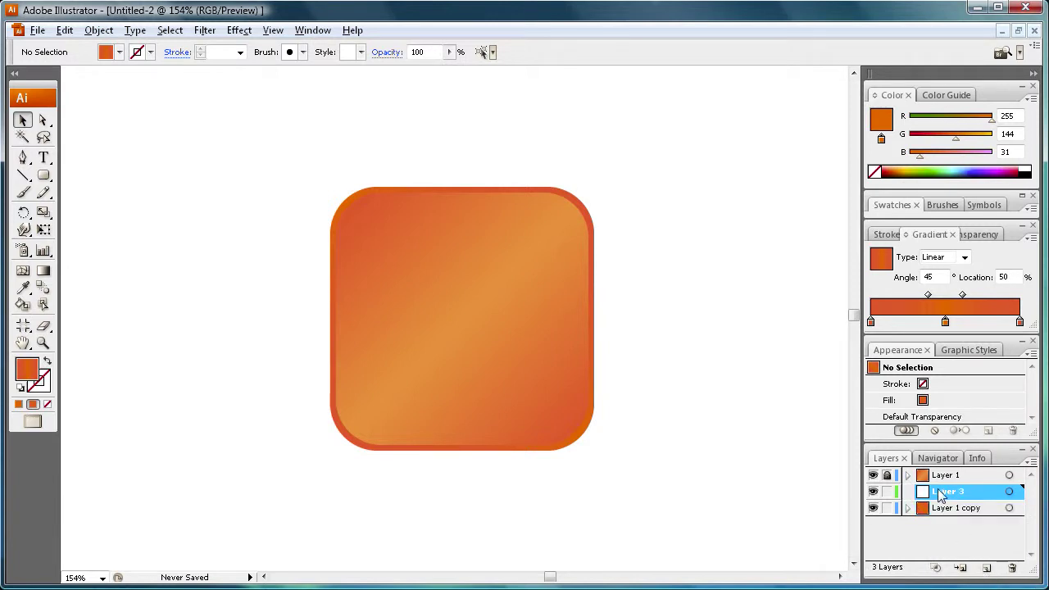
drag(937, 494, 938, 471)
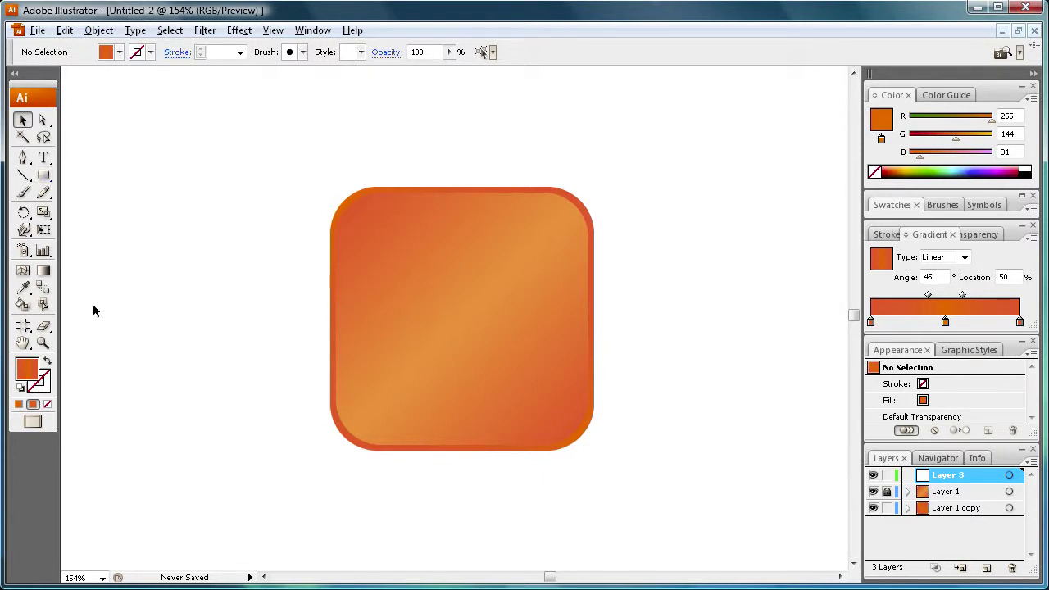
click(887, 508)
drag(44, 176, 97, 215)
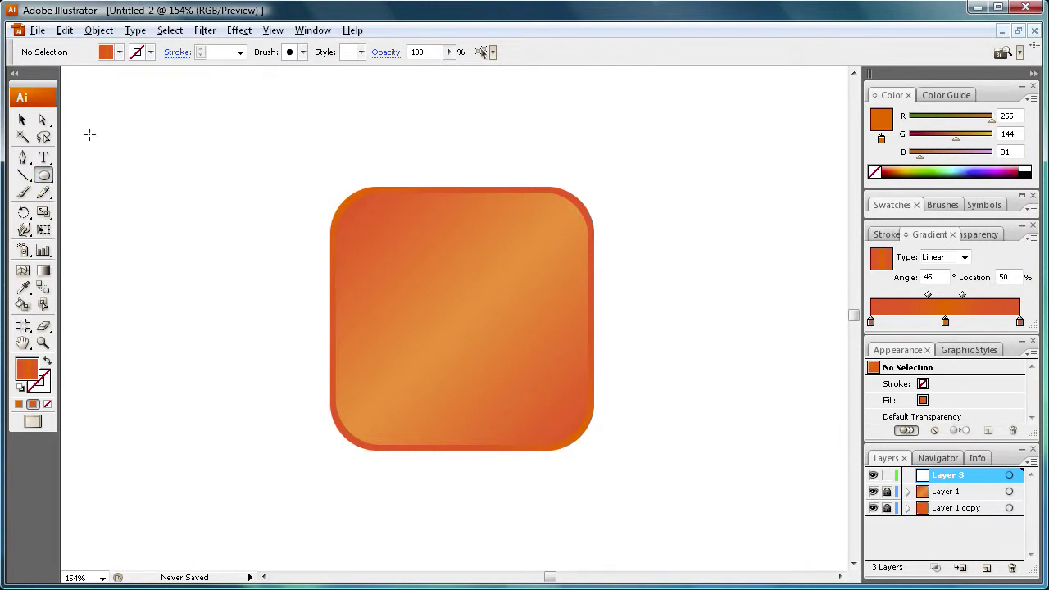
Set up the Ellipse tool with no fill and a 25 pt black stroke
click(110, 55)
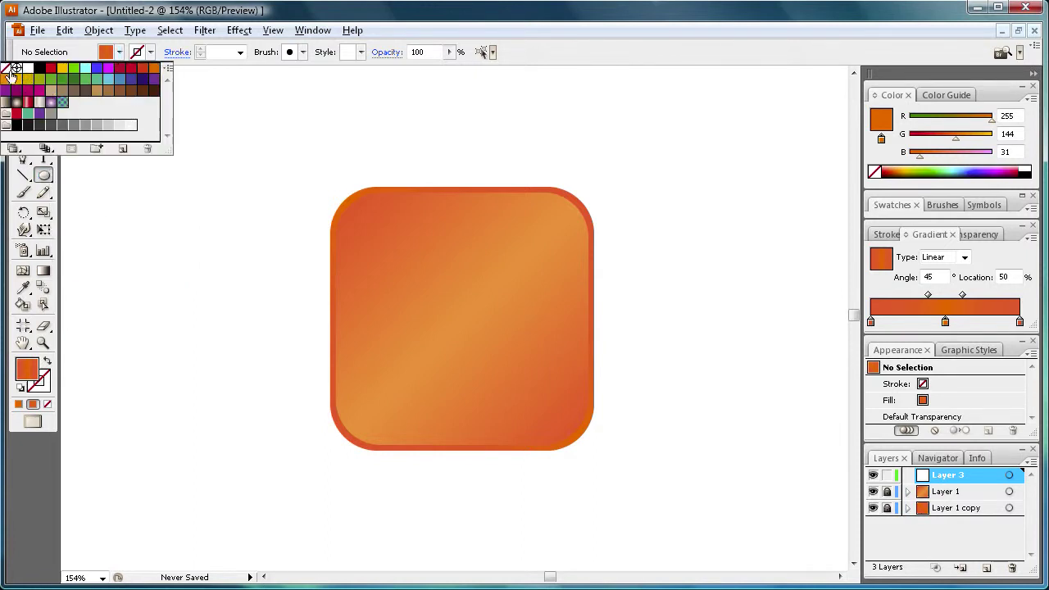
click(5, 69)
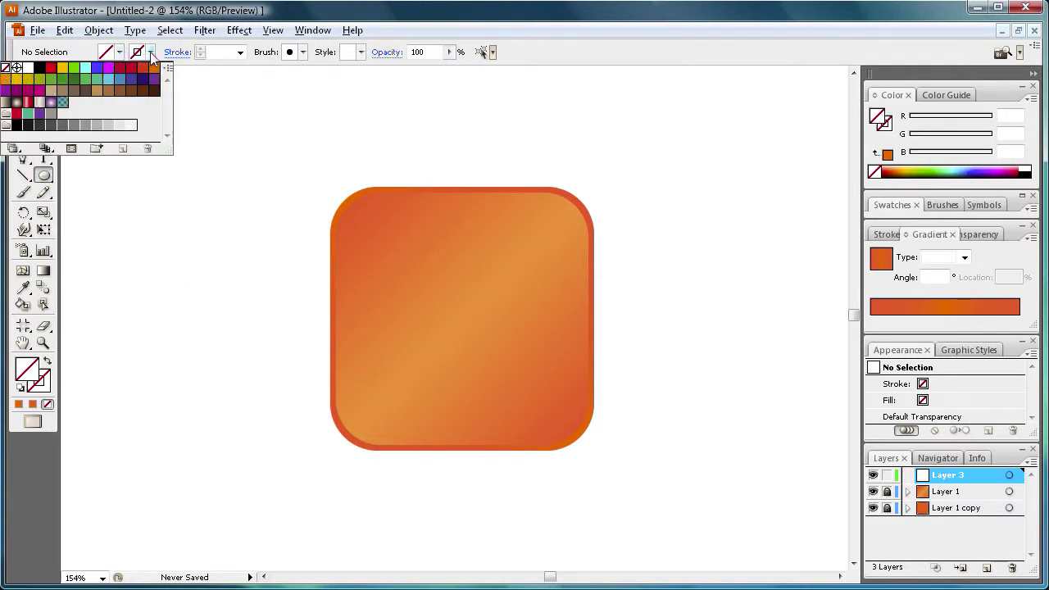
click(150, 51)
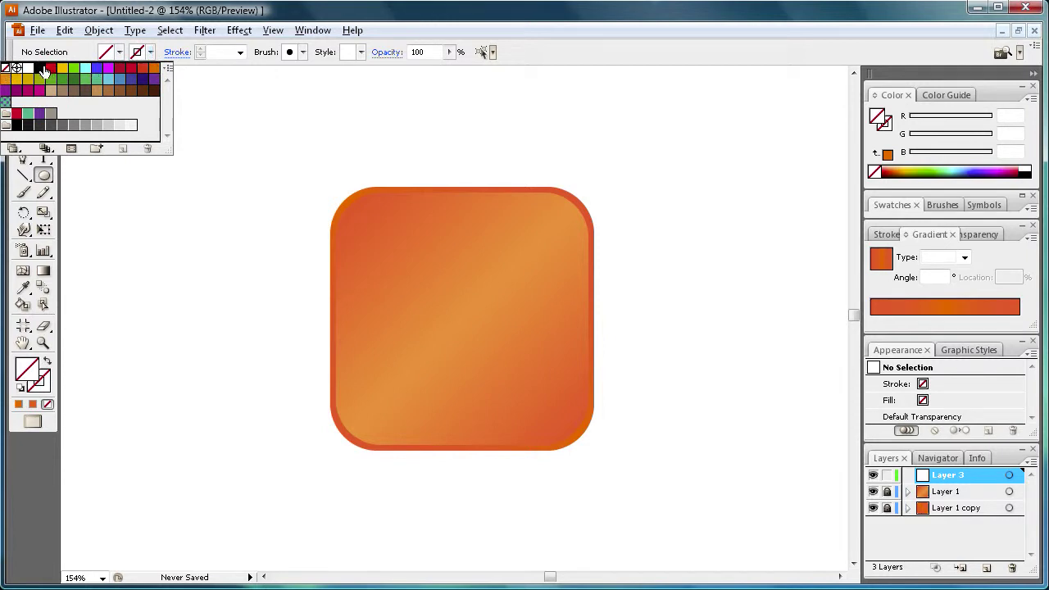
click(44, 72)
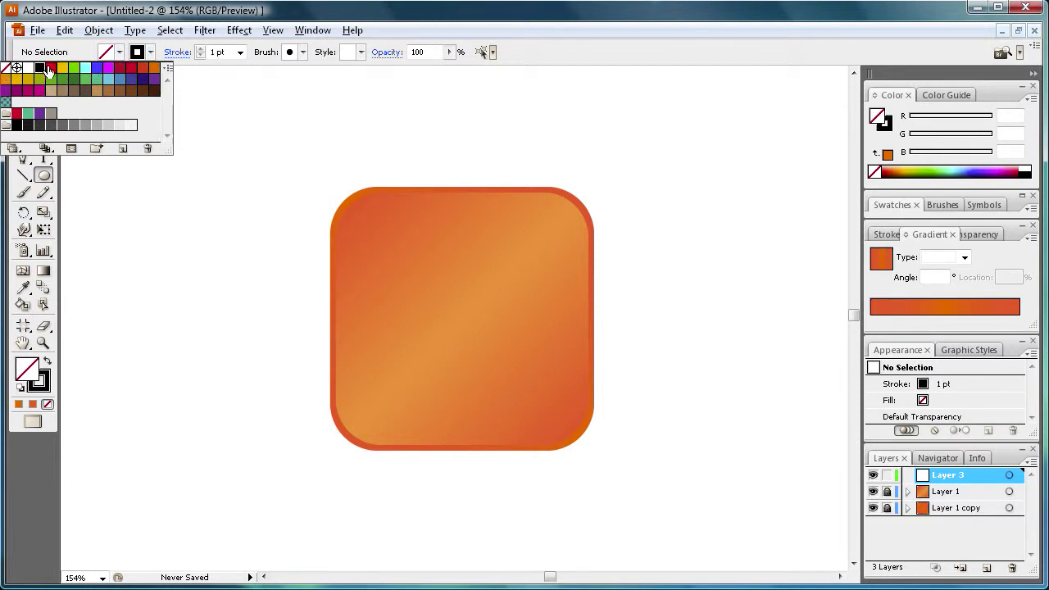
double_click(211, 52)
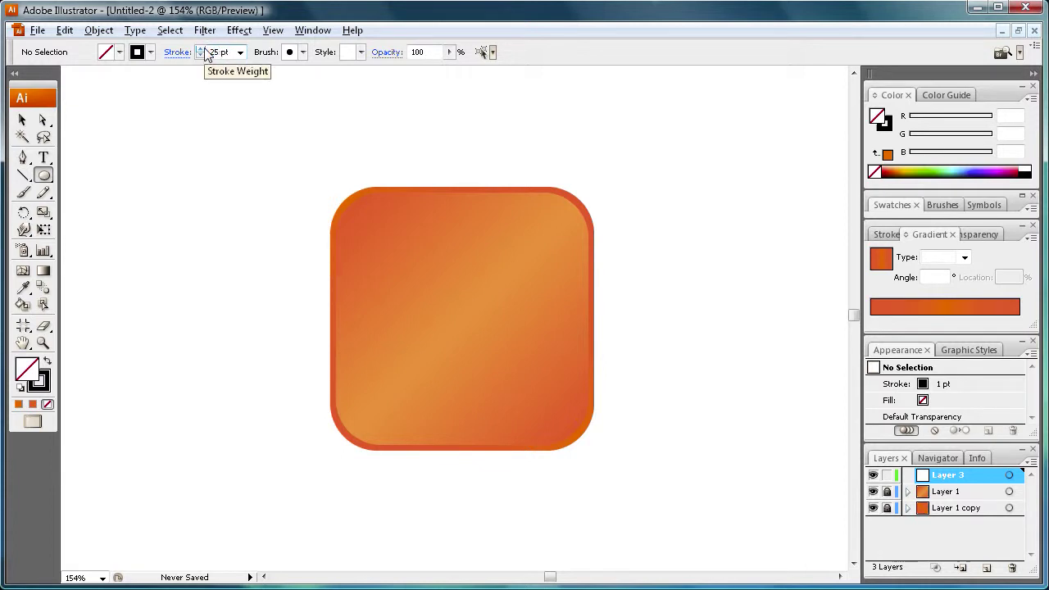
key(Return)
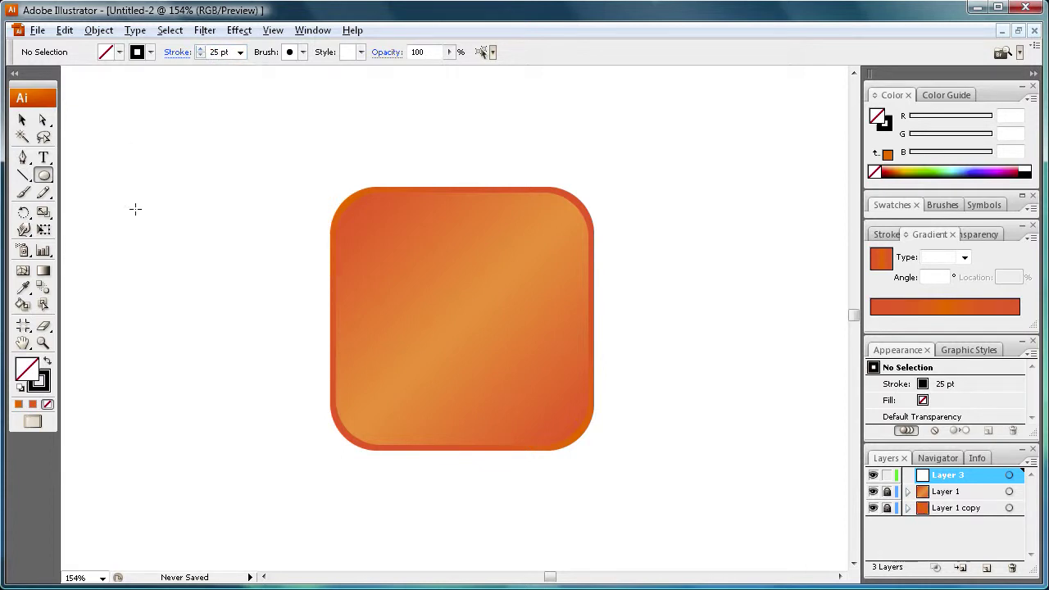
Draw a 180.52 px circle and move it left beside the rounded square
mouse_move(139, 168)
mouse_down()
mouse_move(244, 293)
mouse_move(358, 396)
mouse_up()
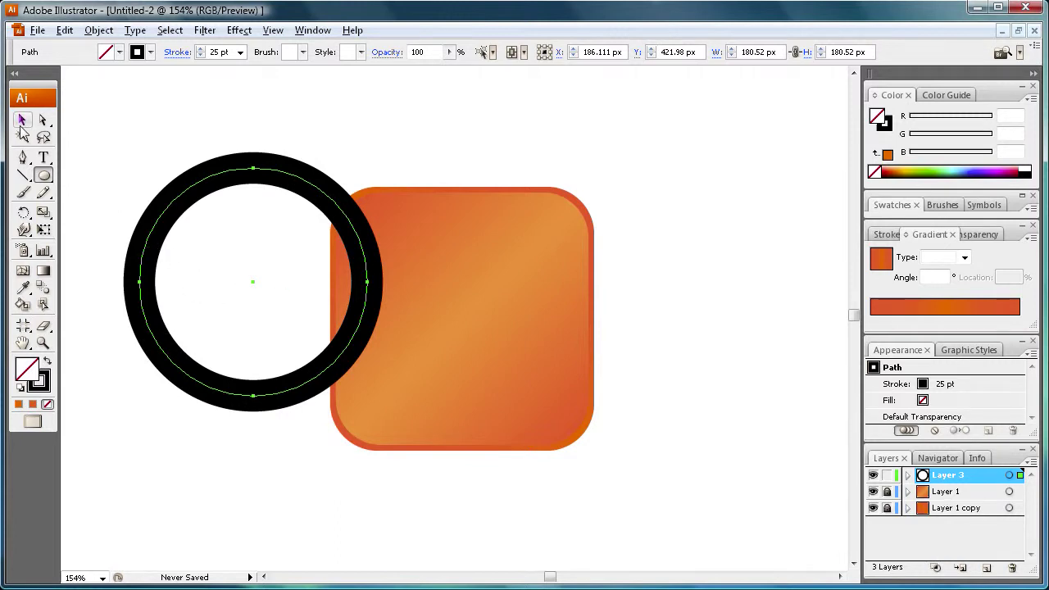
click(29, 120)
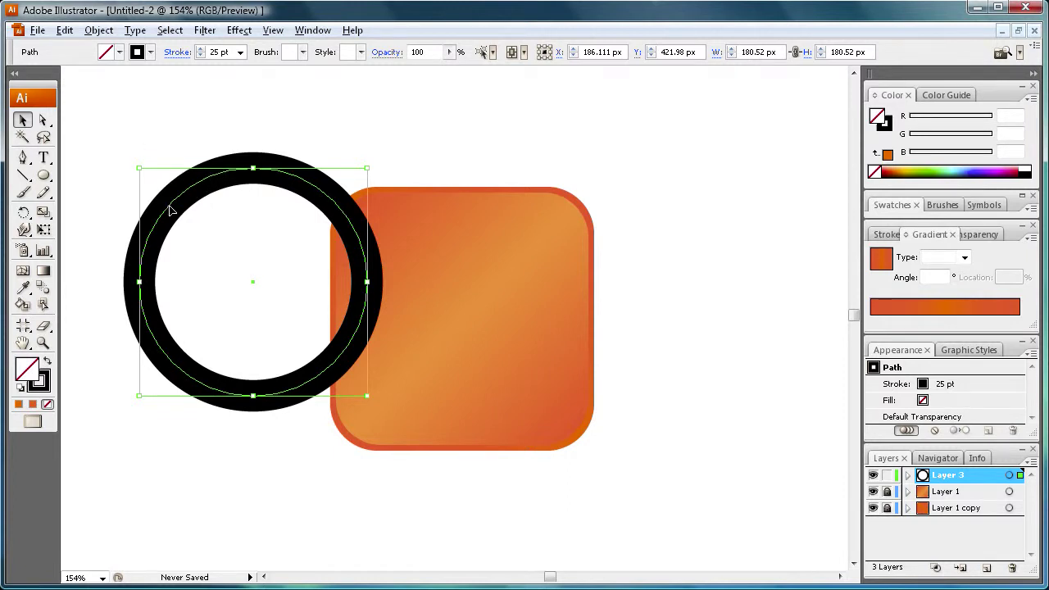
drag(170, 211, 121, 245)
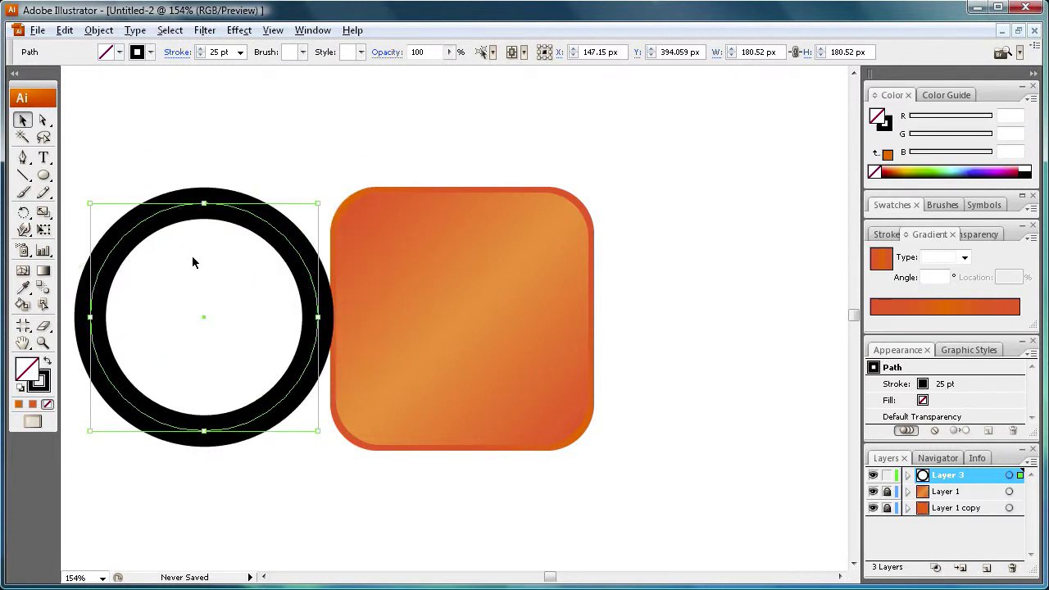
Delete the ring's left and bottom anchor points, leaving one quarter arc
click(269, 505)
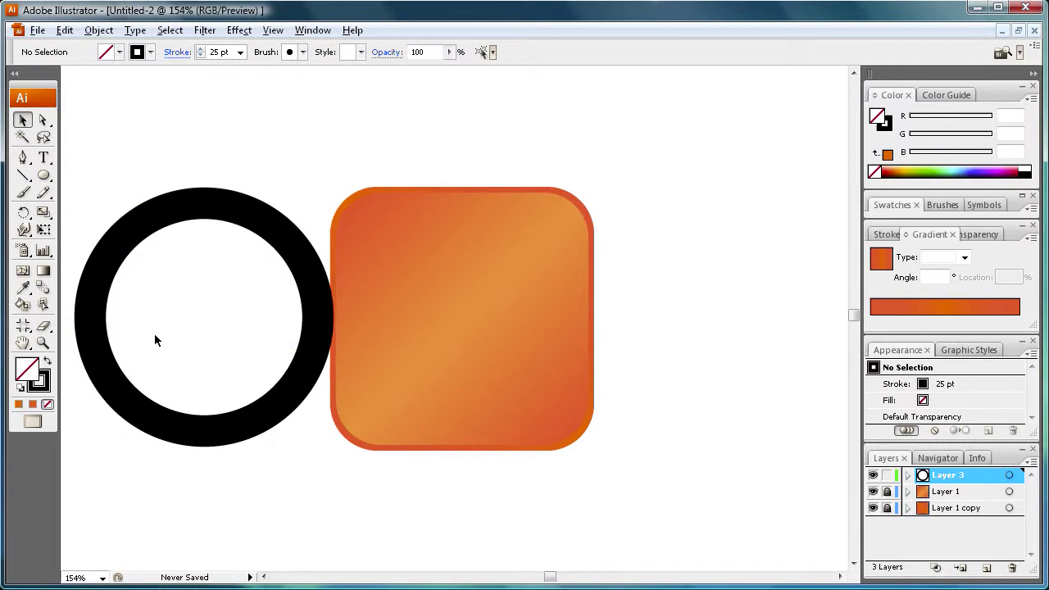
click(117, 221)
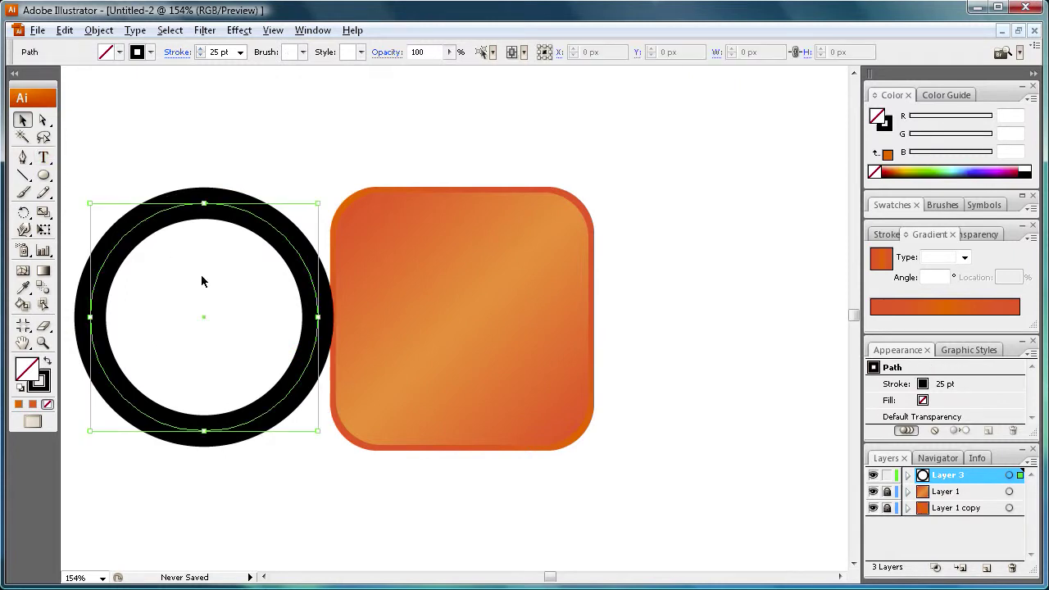
click(44, 120)
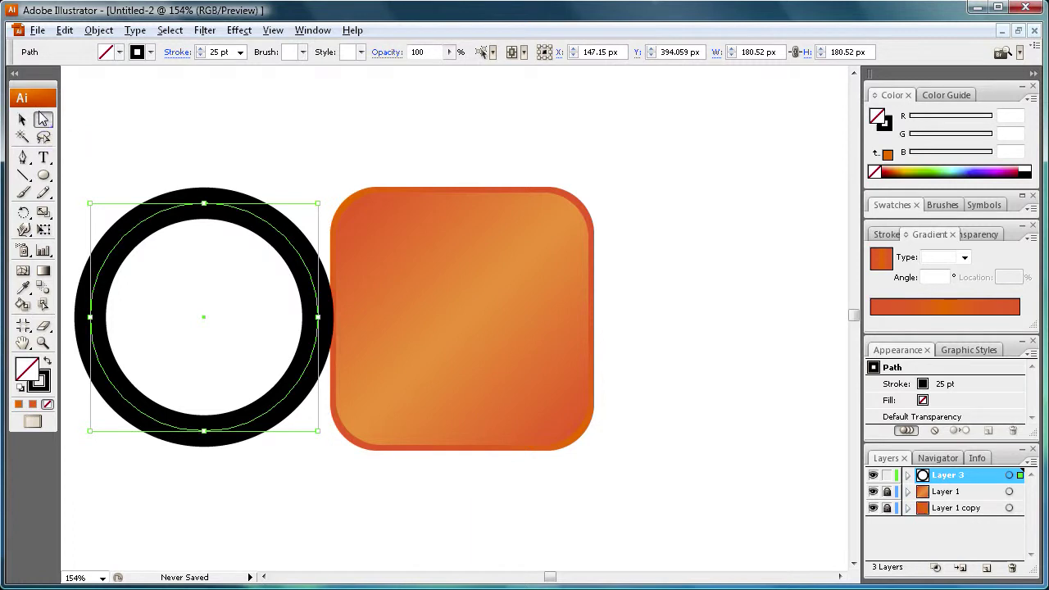
click(90, 319)
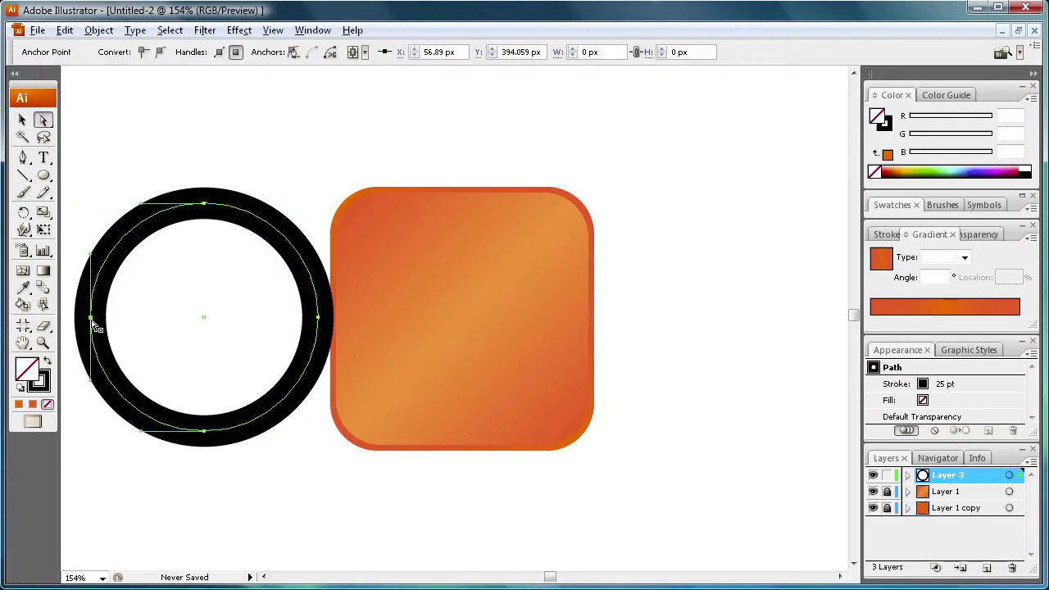
key(Delete)
click(206, 431)
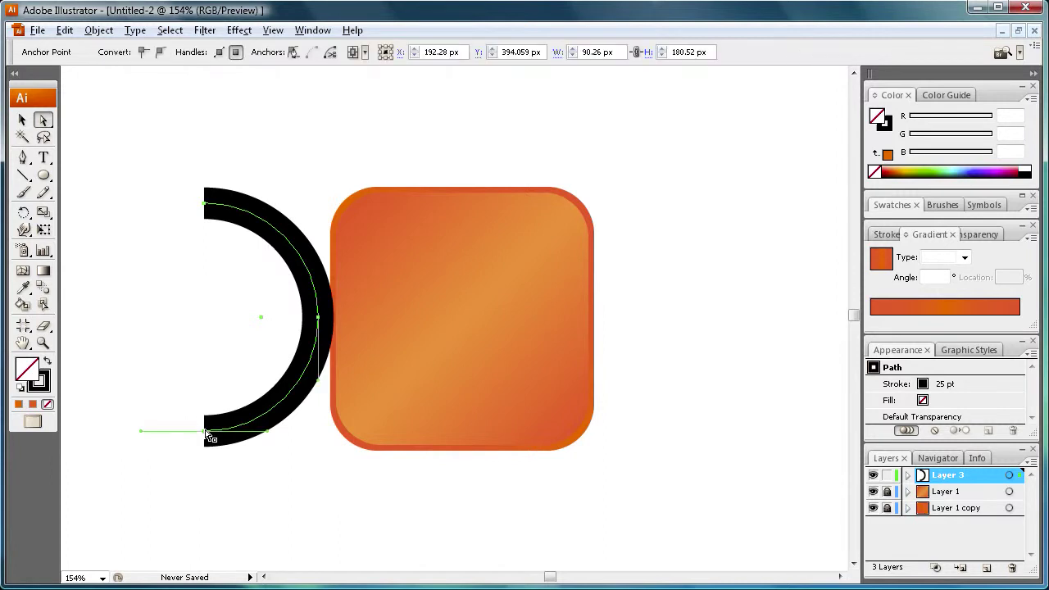
key(Delete)
click(196, 297)
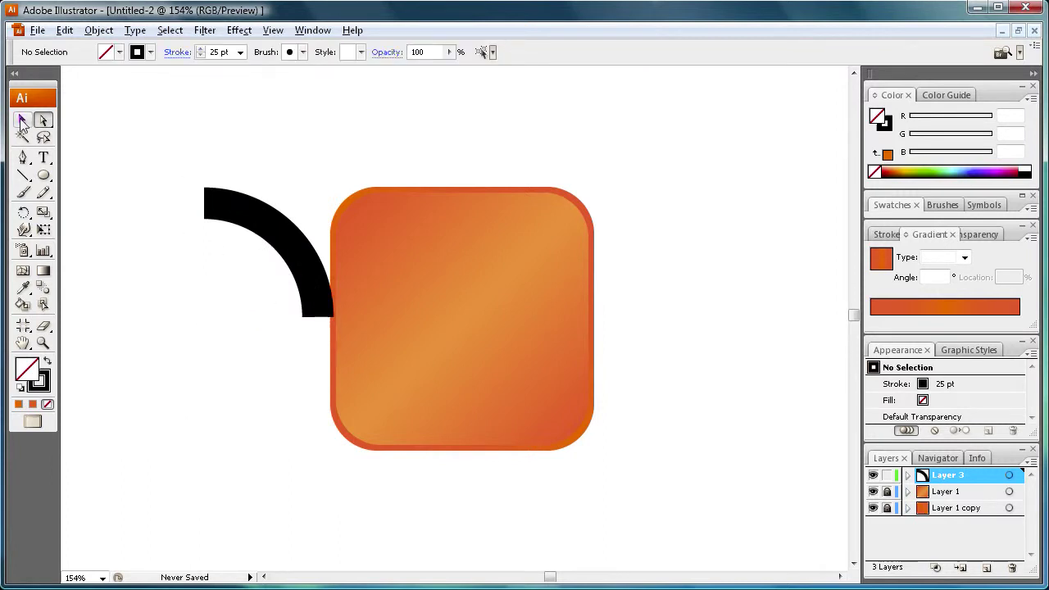
click(22, 120)
Copy the quarter arc lower down and scale the copy smaller
drag(178, 160, 265, 241)
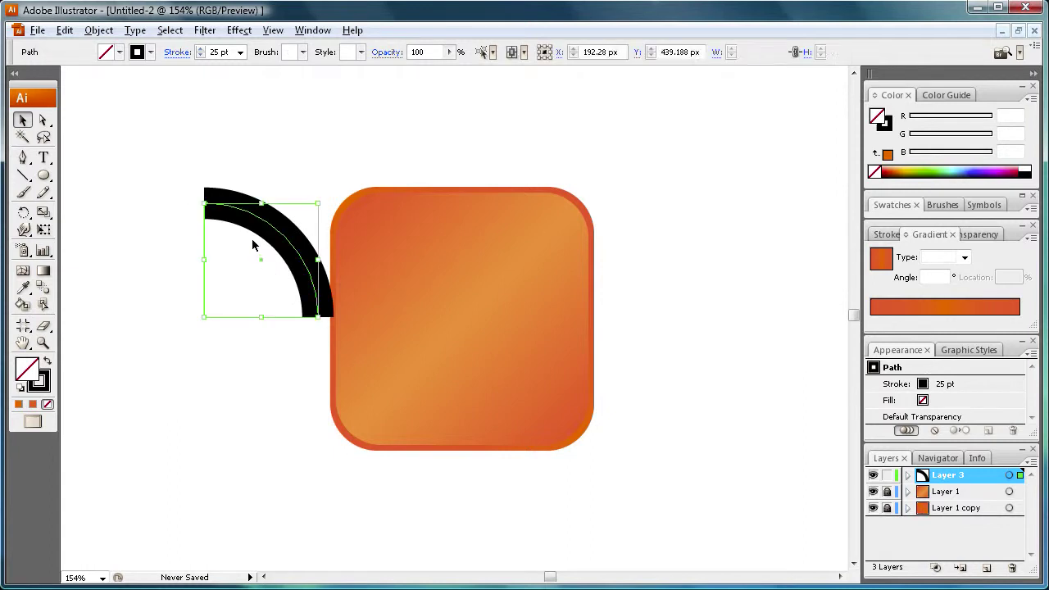
key(ctrl+shift+b)
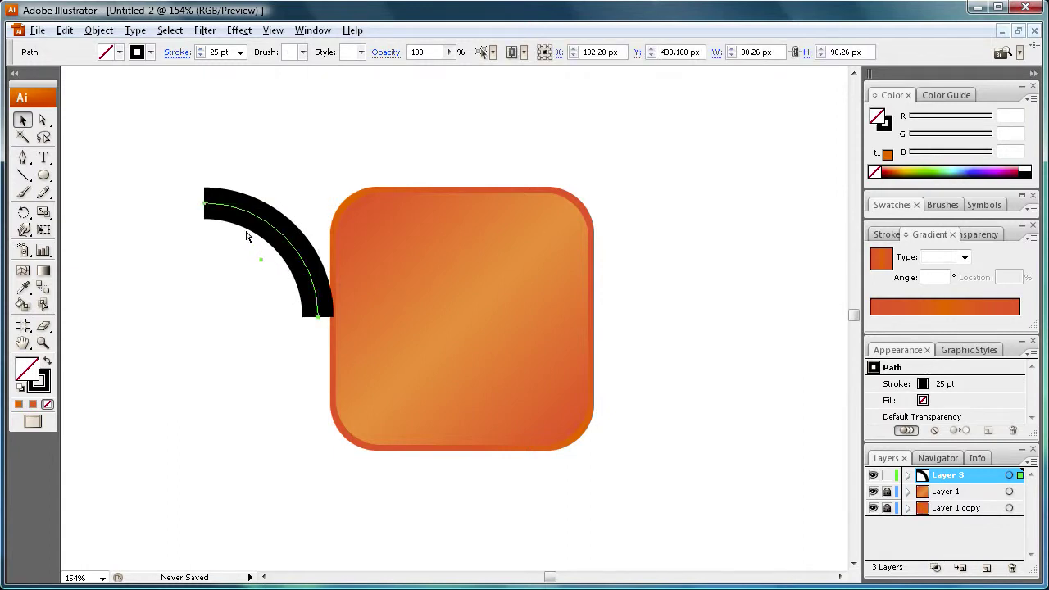
key(ctrl+shift+b)
drag(259, 223, 262, 276)
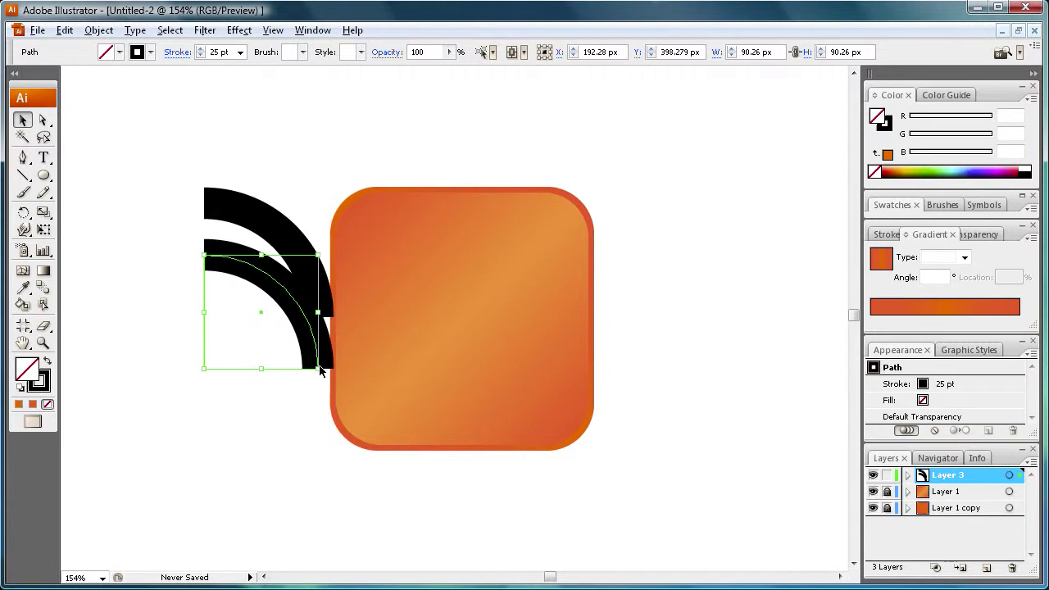
drag(320, 370, 266, 319)
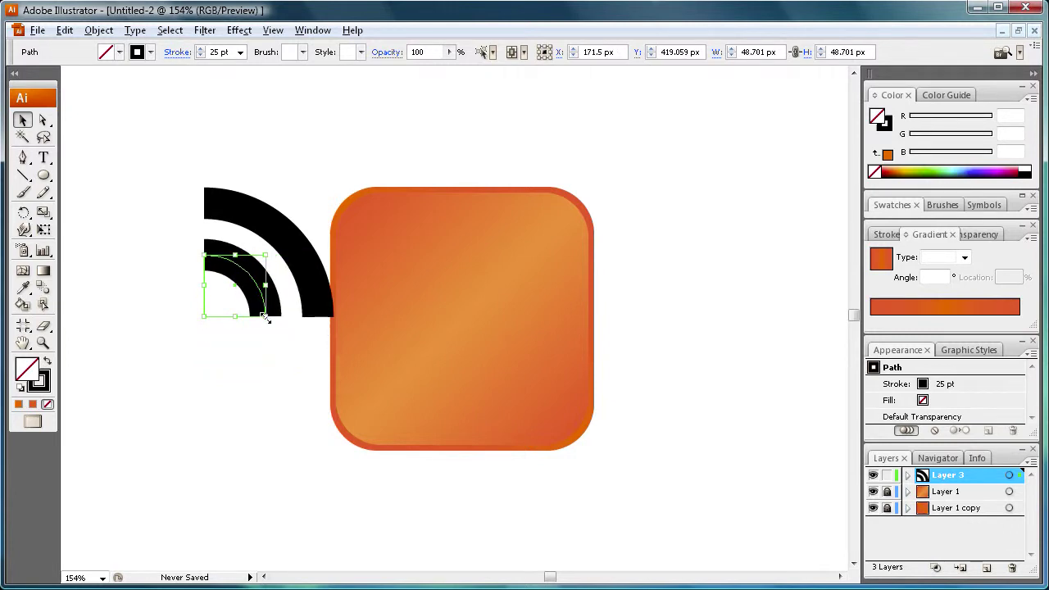
drag(263, 316, 265, 314)
key(ctrl+z)
Move the small arc into the large arc's corner, shrink it slightly, and nudge it right
click(230, 276)
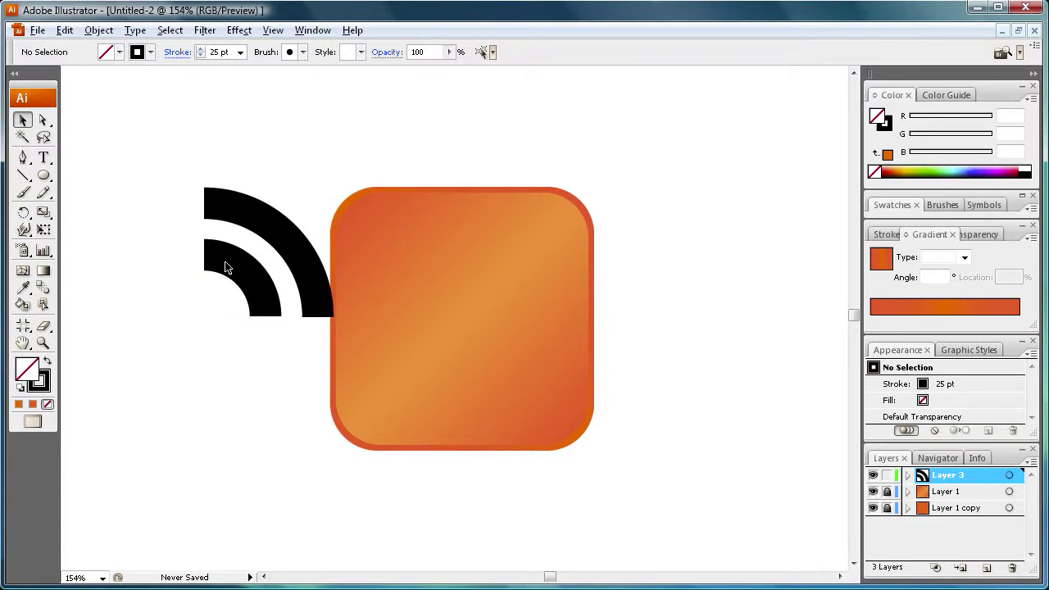
key(ctrl+z)
drag(227, 273, 218, 269)
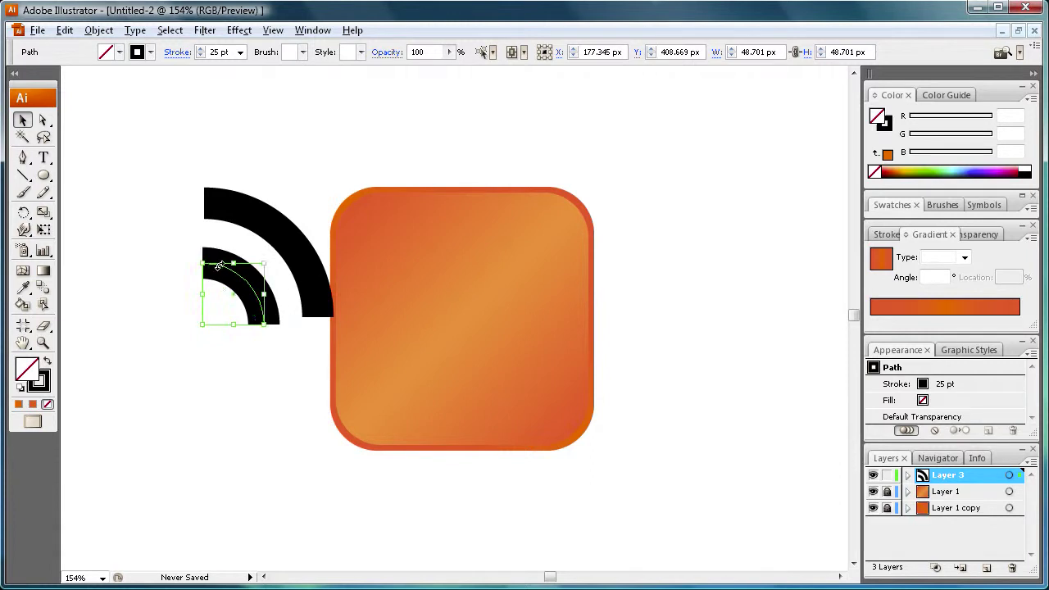
drag(260, 323, 257, 317)
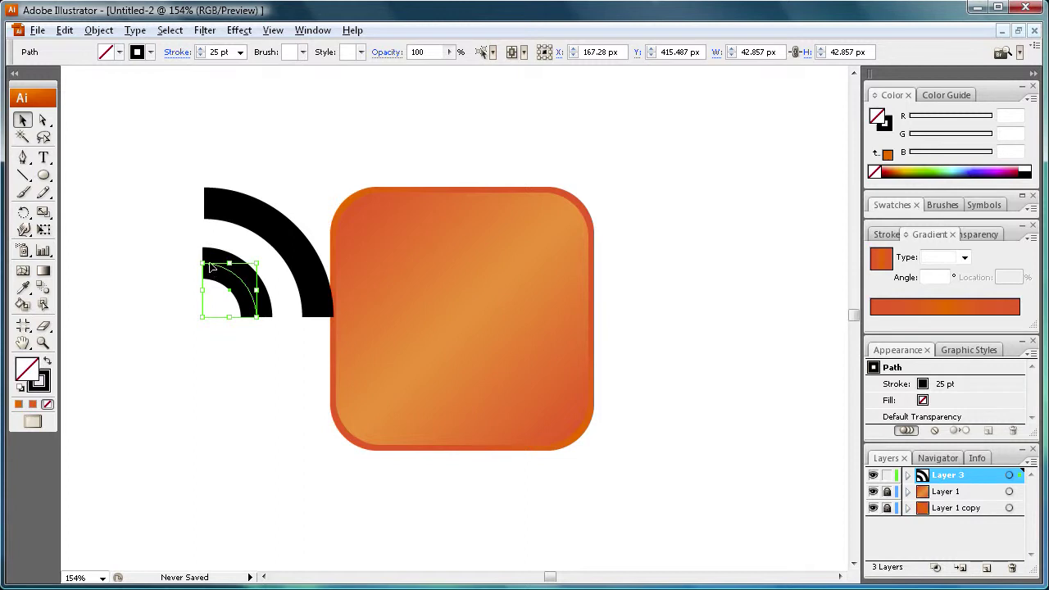
key(Right)
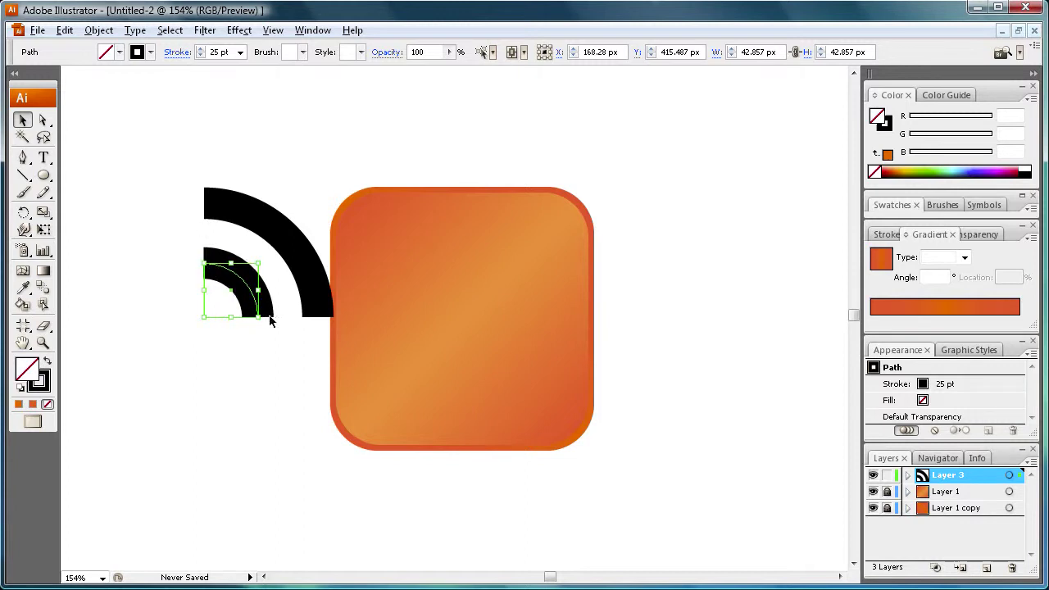
click(253, 345)
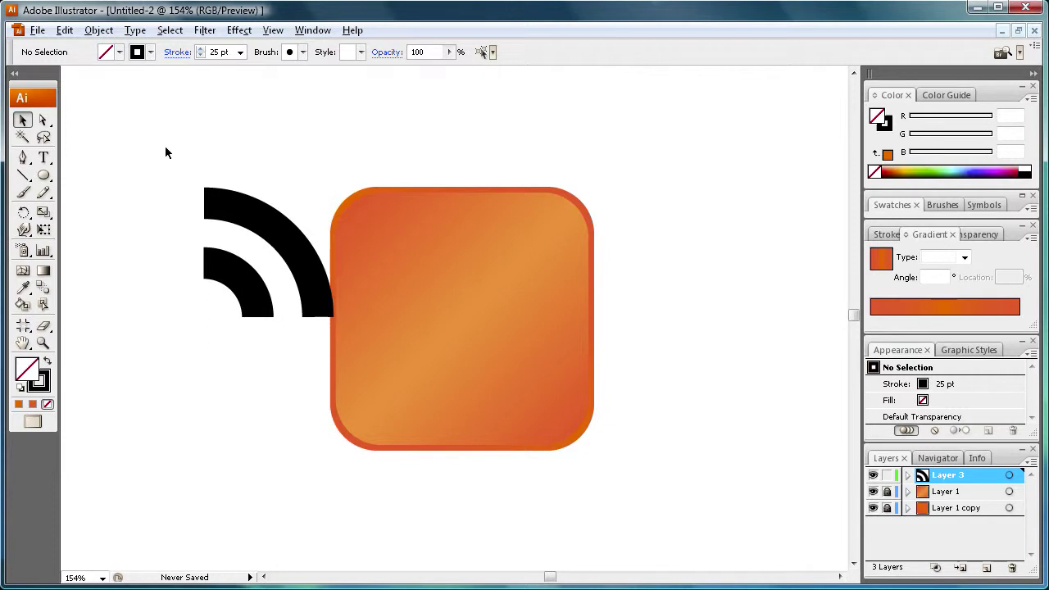
Select both black arcs and rescale them to a larger size
drag(179, 145, 334, 413)
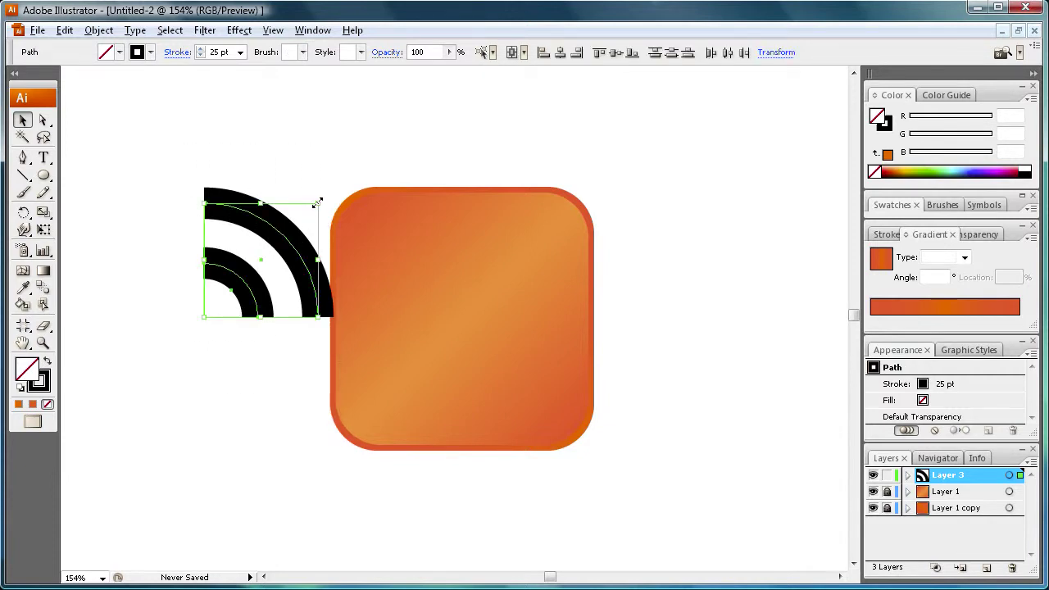
drag(318, 202, 393, 140)
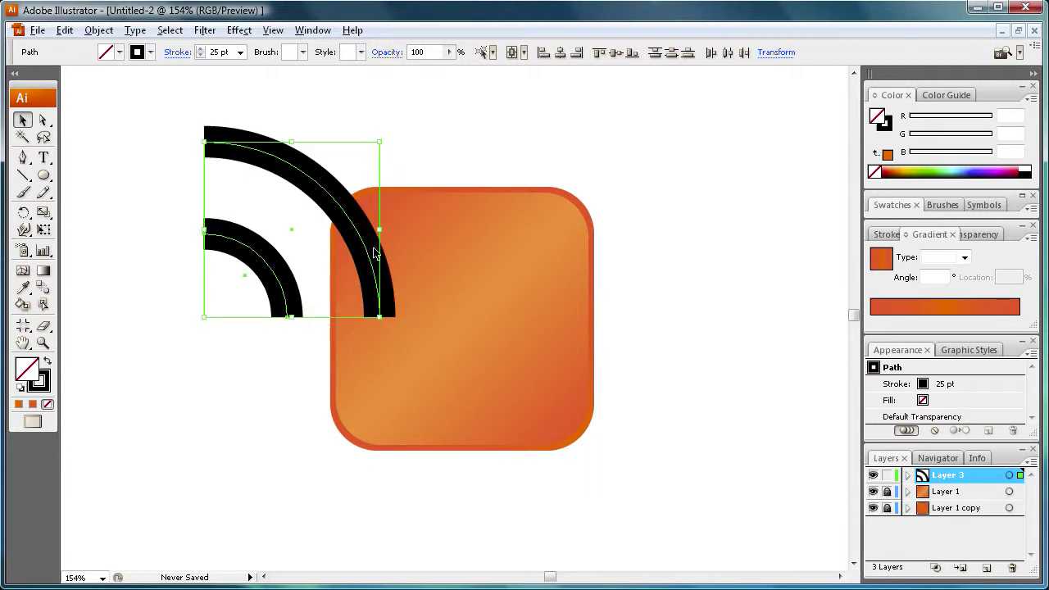
drag(382, 143, 359, 164)
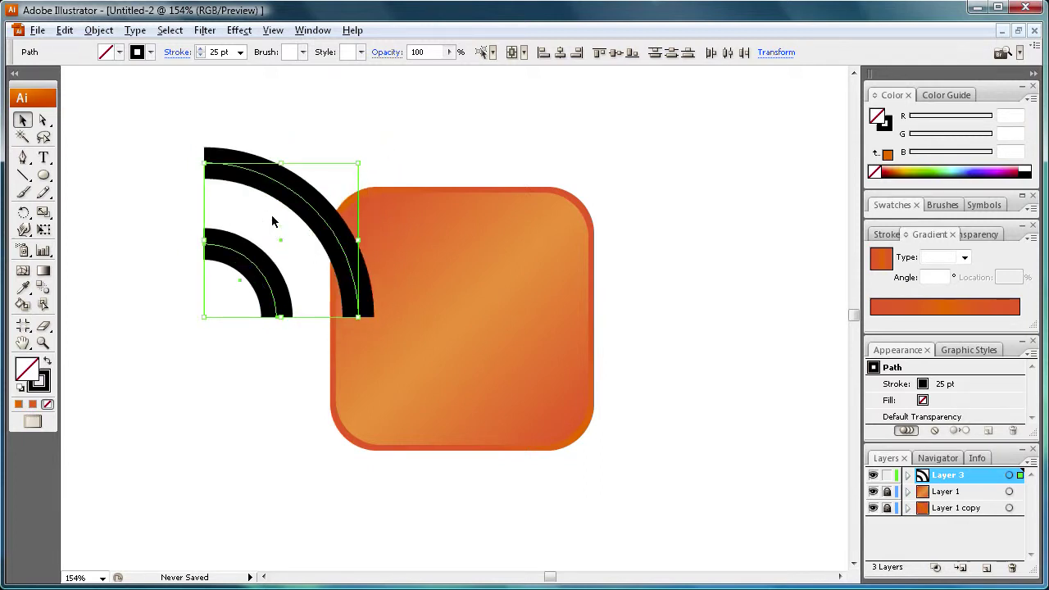
drag(359, 170, 353, 168)
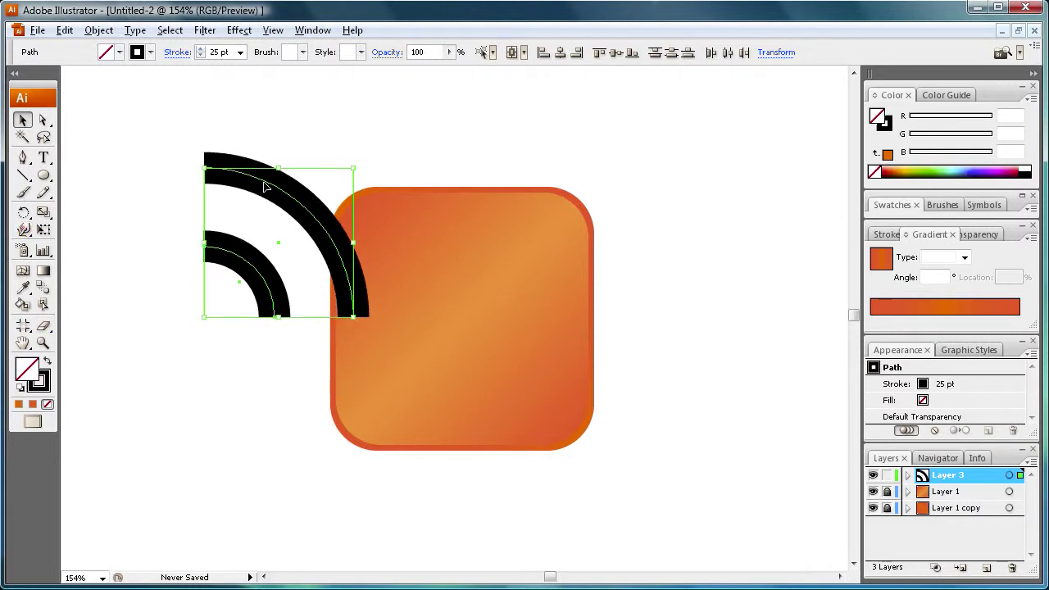
Move the arcs onto the orange square, adjusting them up-left within it
drag(265, 188, 477, 250)
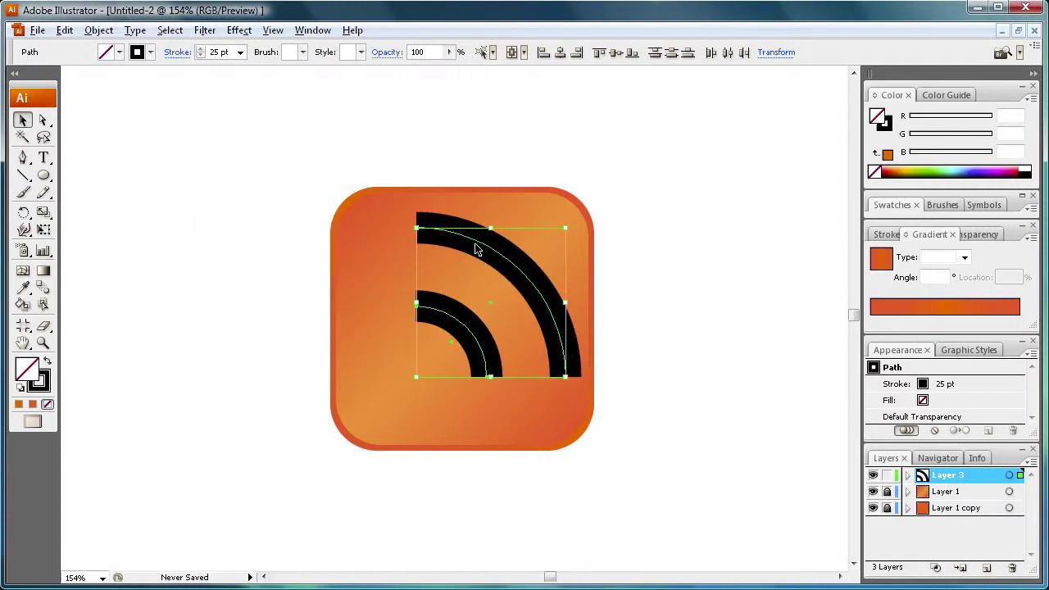
key(ctrl+shift+a)
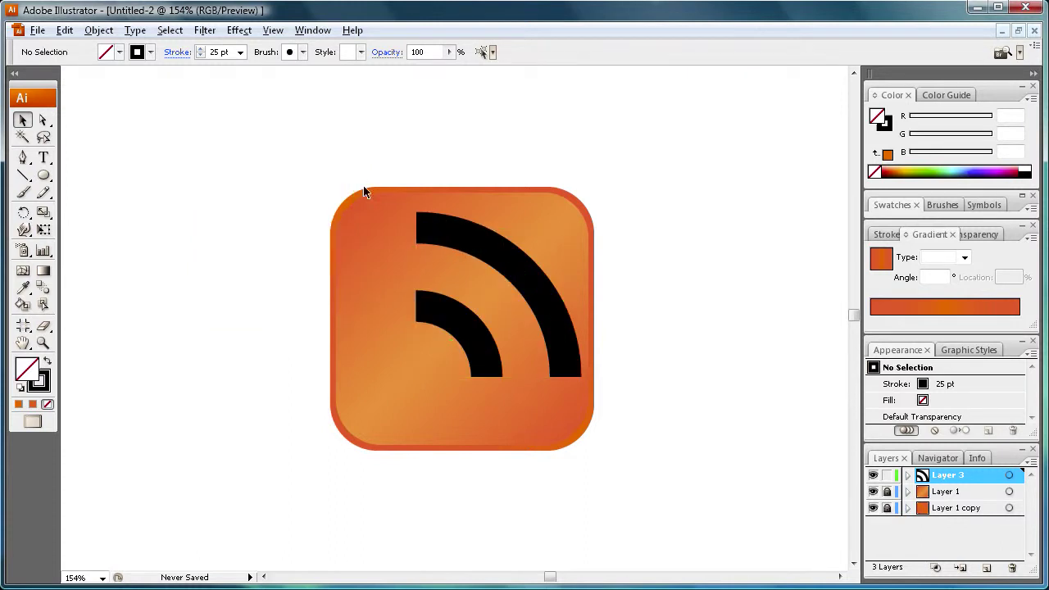
click(506, 260)
drag(506, 260, 492, 280)
click(655, 291)
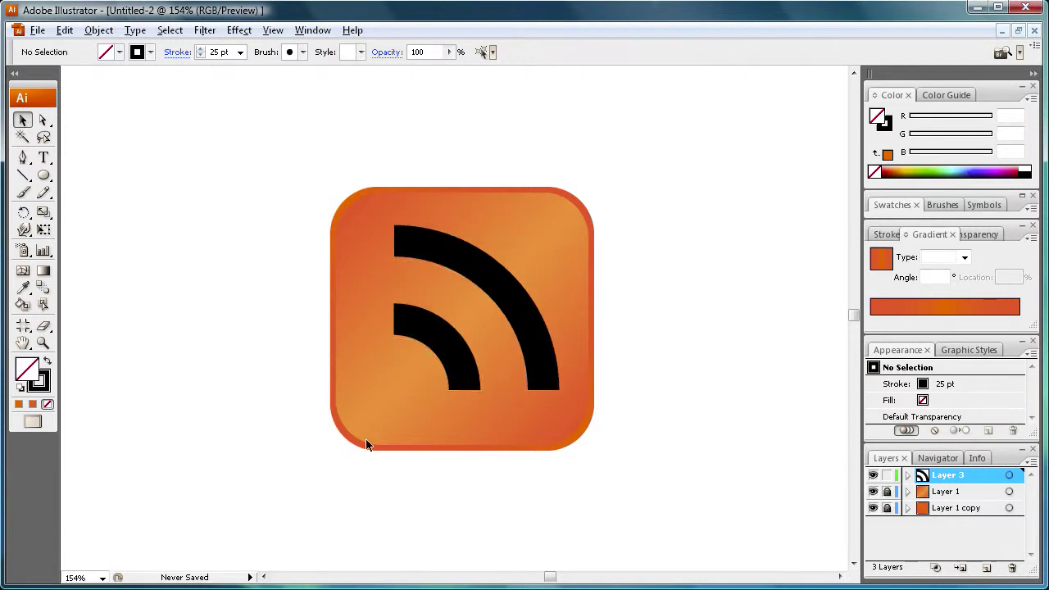
Set the Ellipse tool to a white fill with no stroke
click(43, 176)
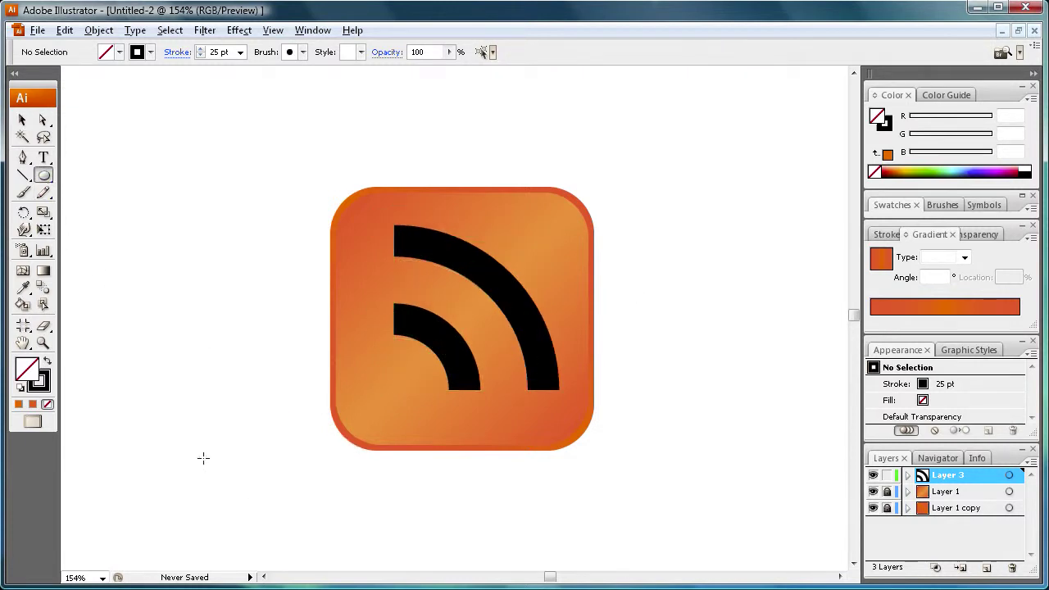
click(119, 51)
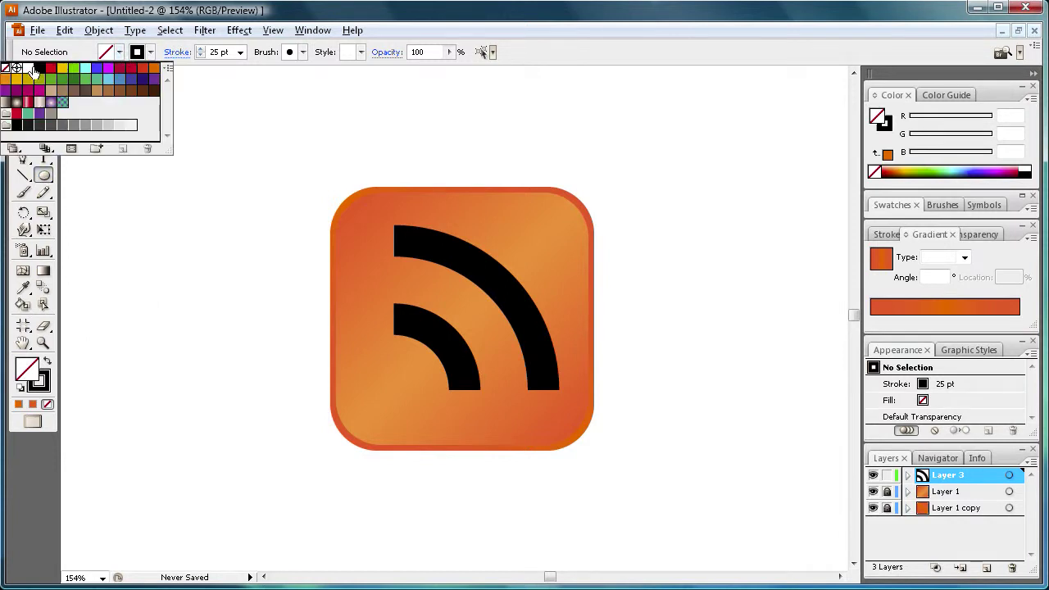
click(39, 68)
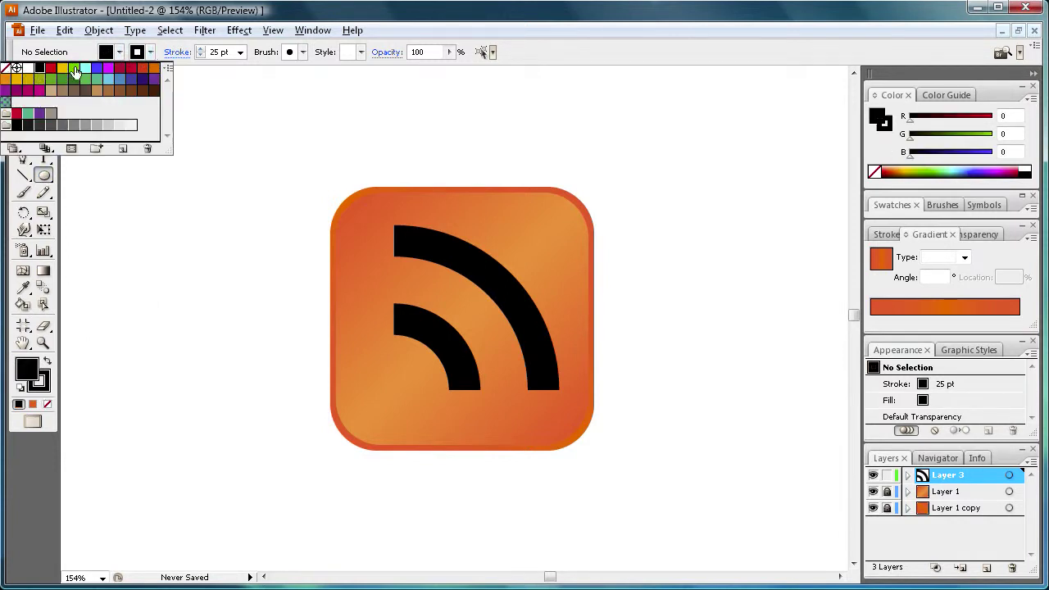
click(7, 71)
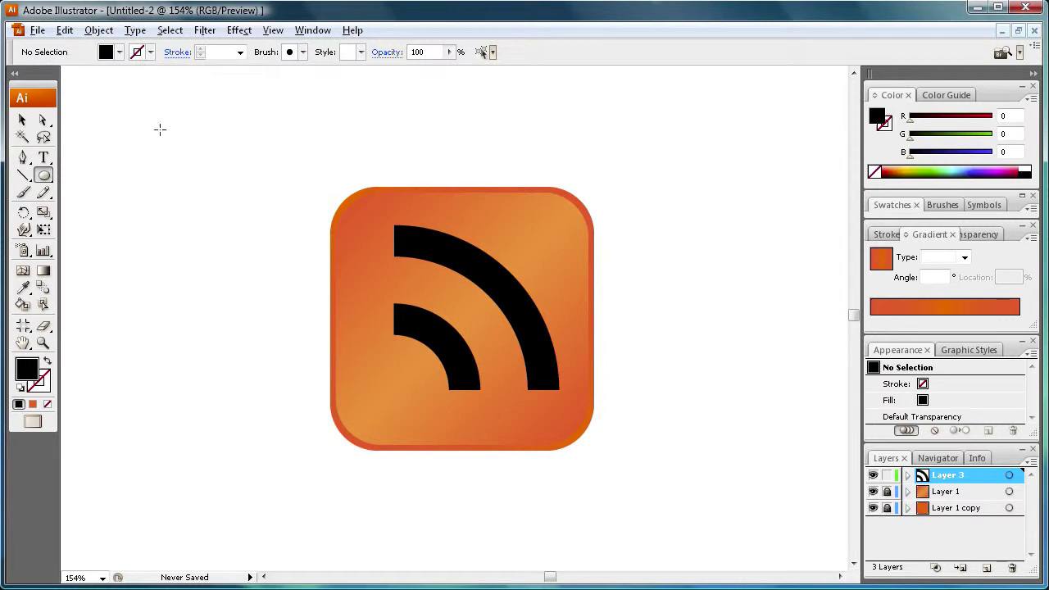
click(119, 52)
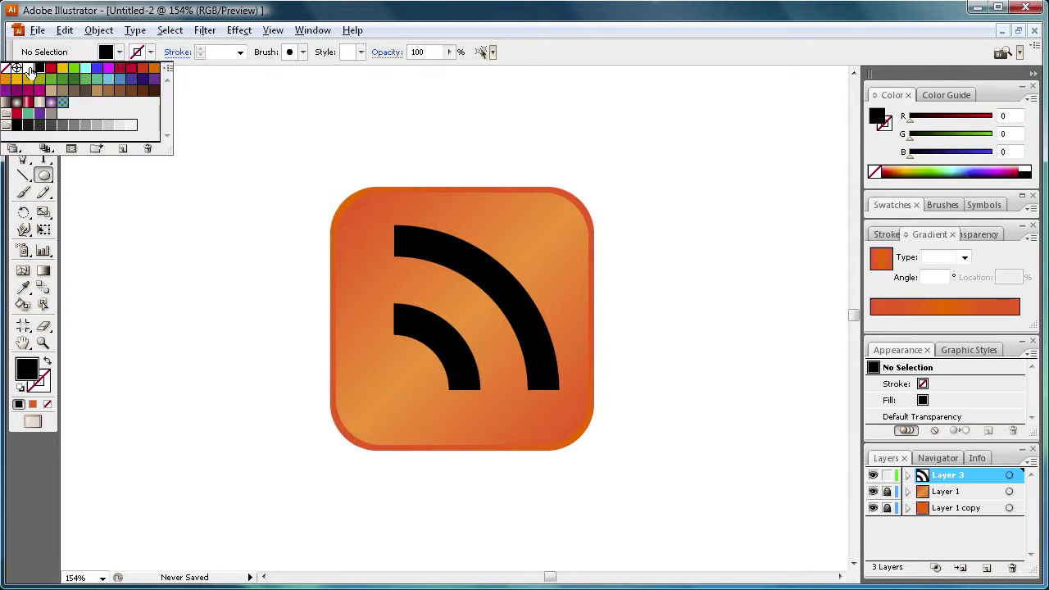
click(28, 67)
click(80, 17)
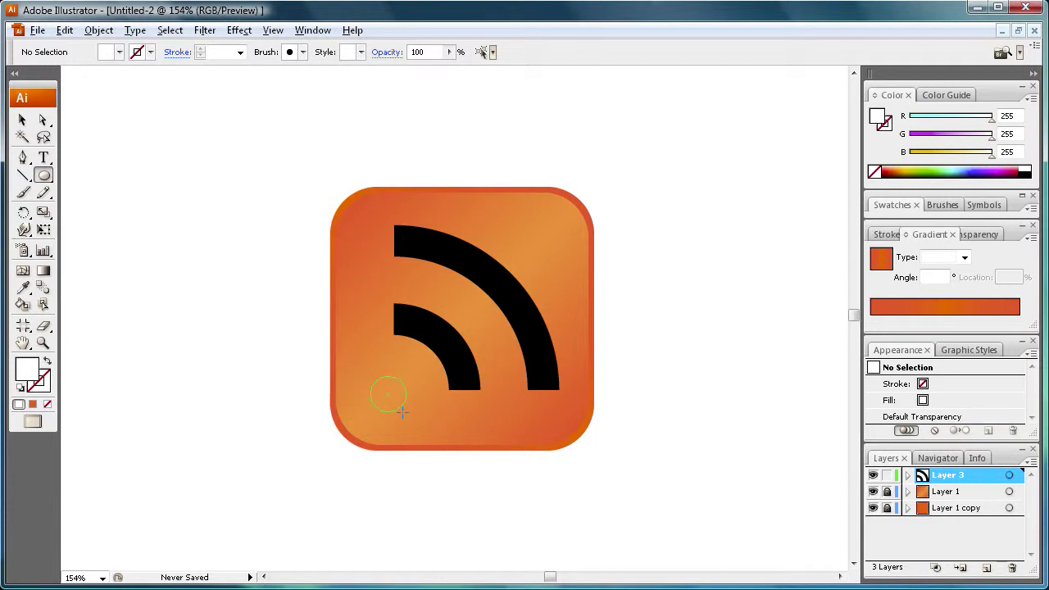
Draw a small 28.571 px white dot and position it just below-left of the inner arc
drag(402, 413, 401, 412)
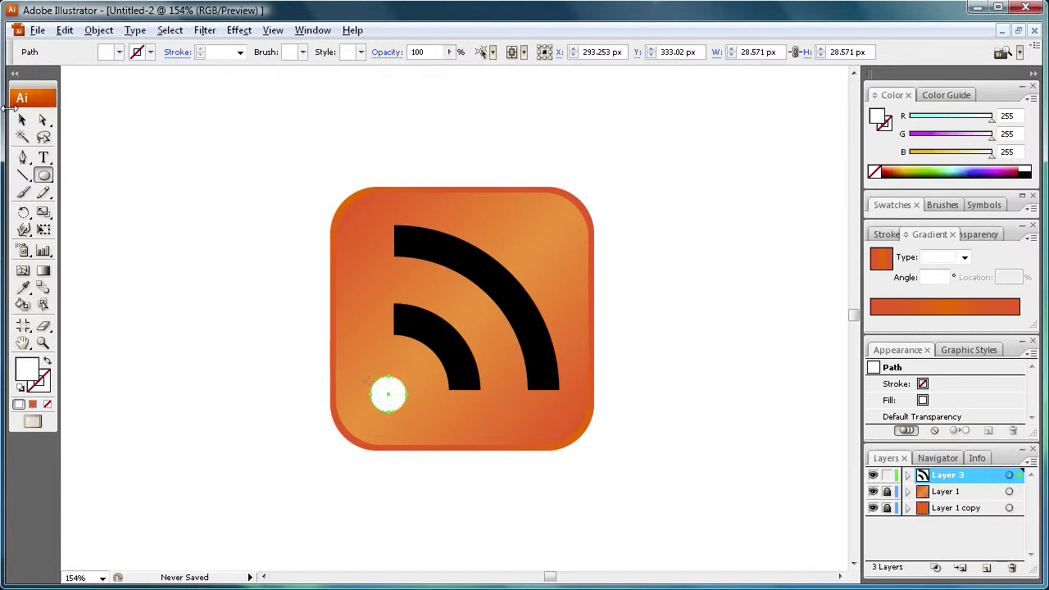
click(22, 120)
drag(391, 394, 409, 375)
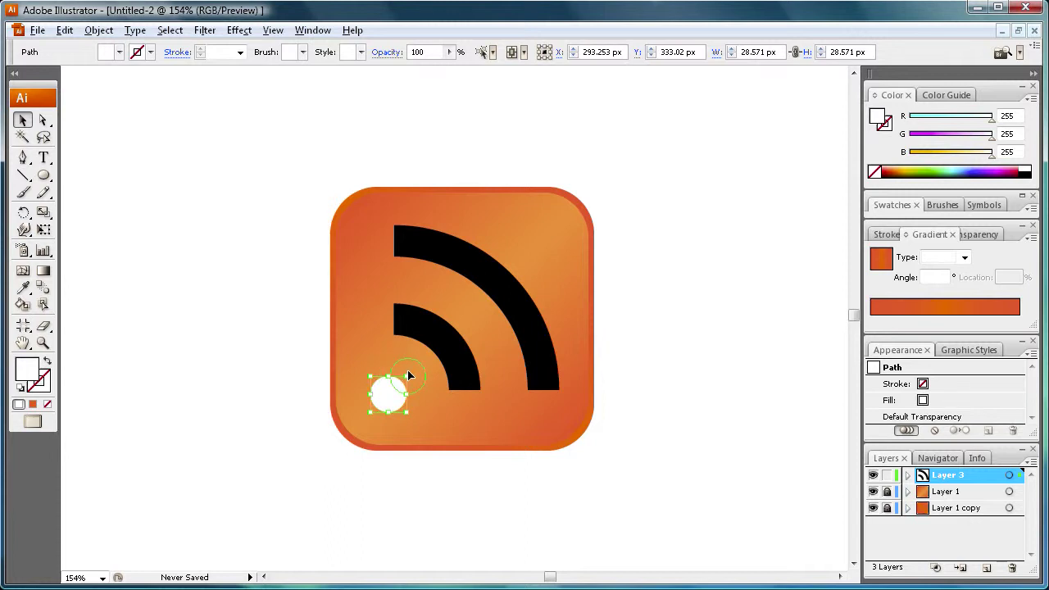
drag(409, 375, 408, 376)
click(391, 479)
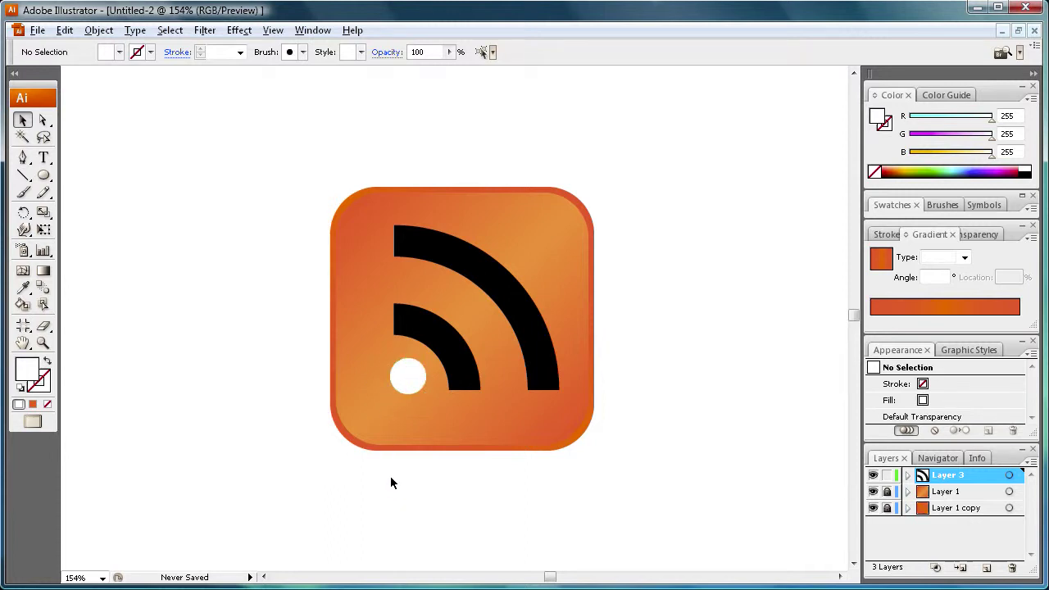
click(409, 376)
key(Up)
key(Up)
key(Right)
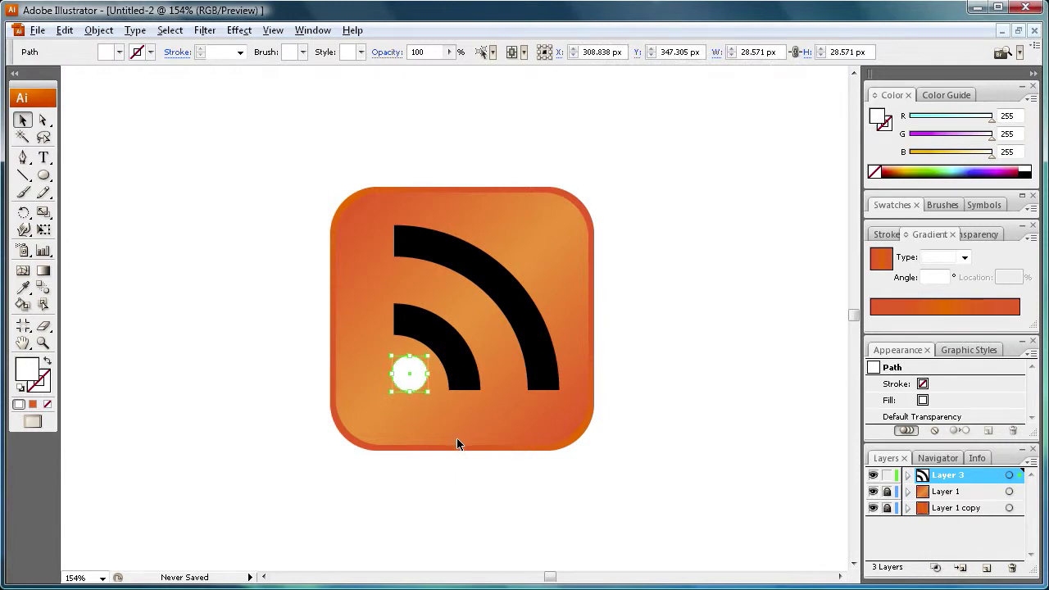
click(462, 476)
click(450, 336)
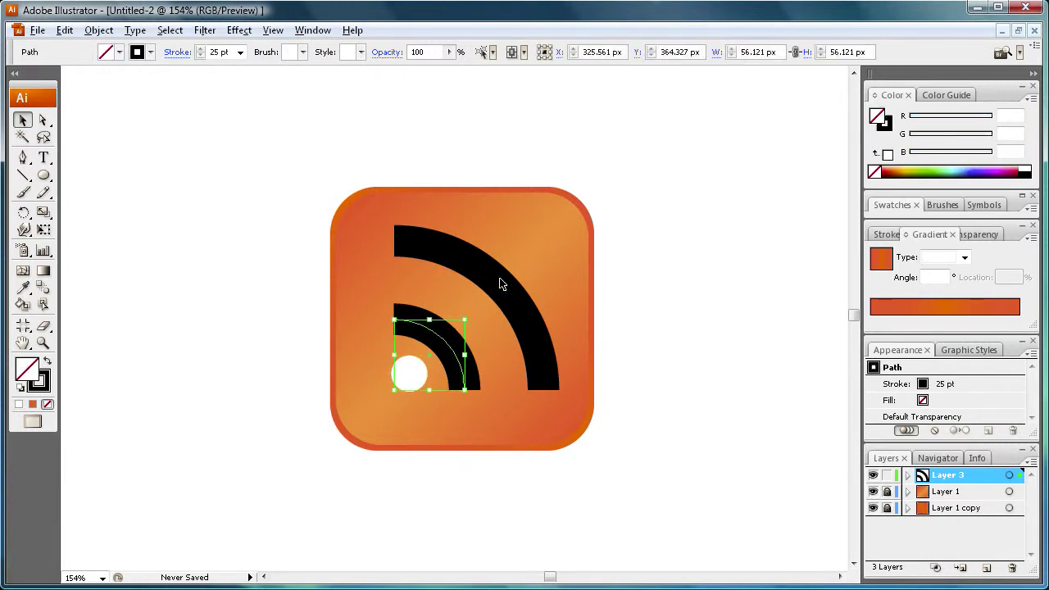
Give the outer arc a white stroke from the Control bar swatches
shift+click(452, 336)
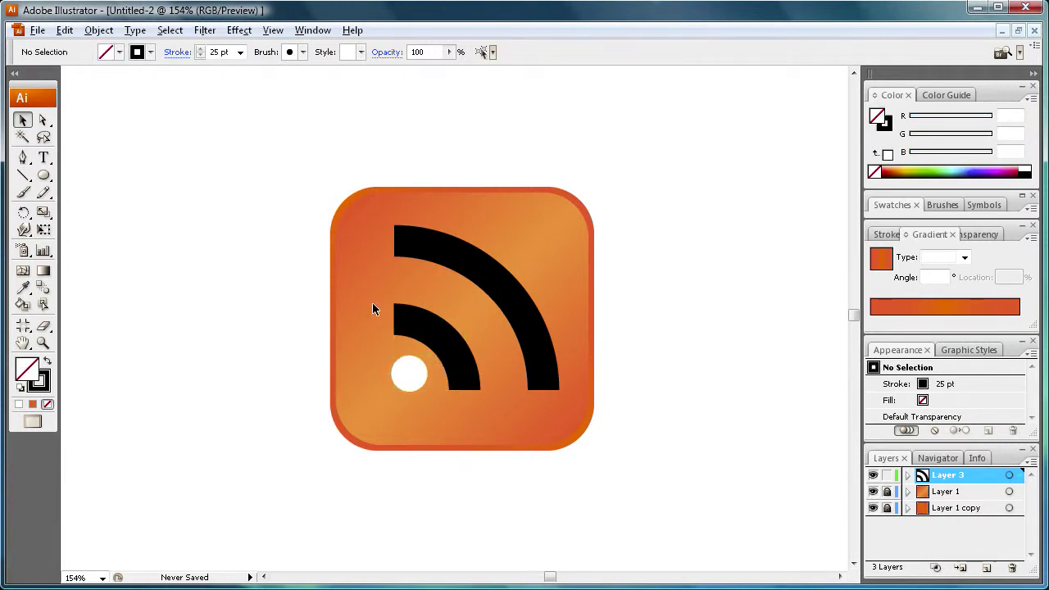
click(508, 325)
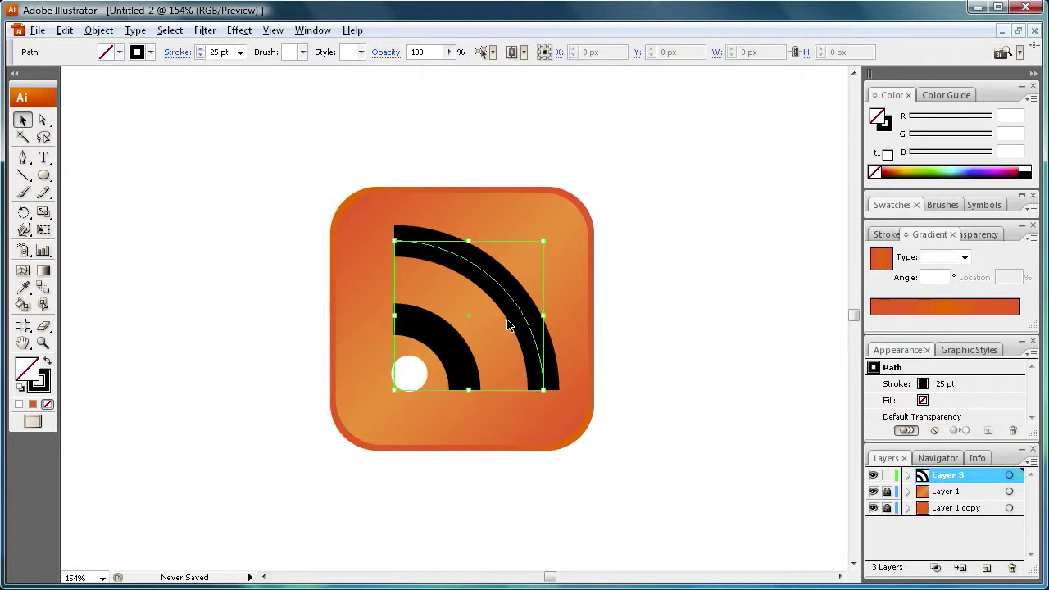
click(150, 52)
click(25, 71)
Give the inner arc a white stroke too, then reselect it
click(235, 287)
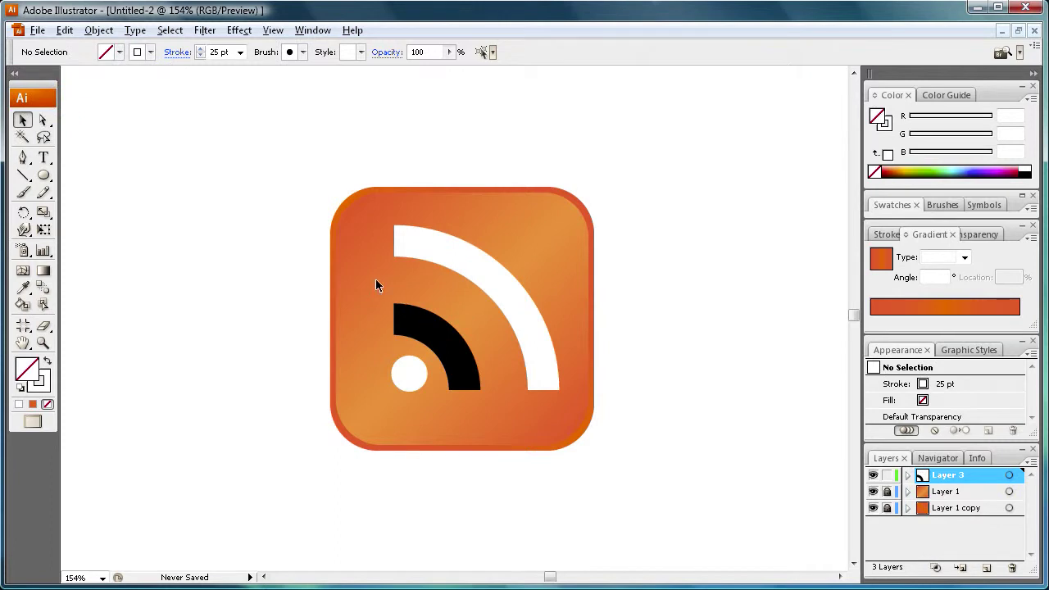
click(431, 323)
click(150, 52)
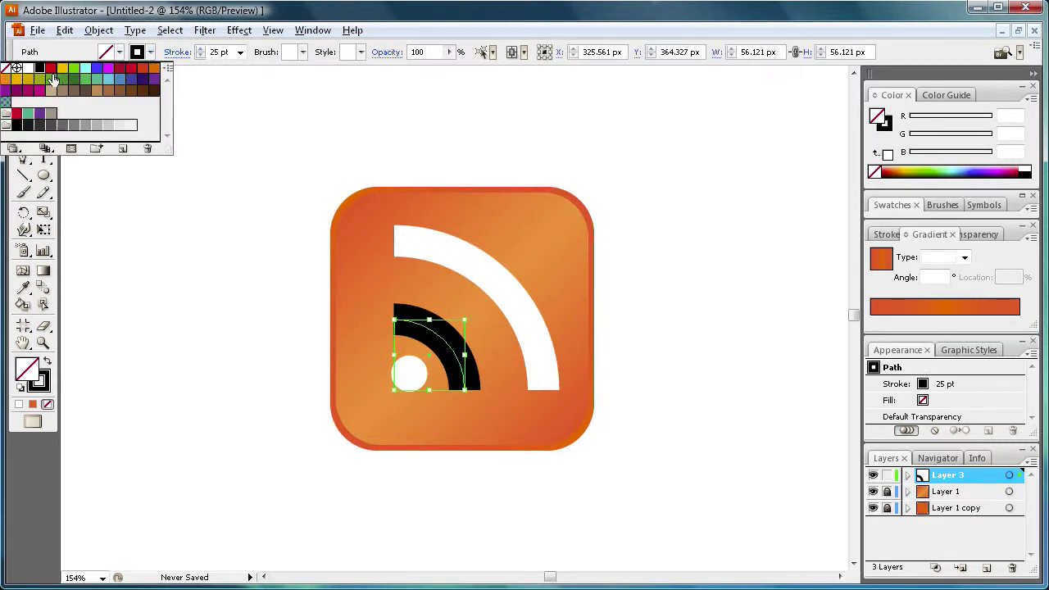
click(27, 69)
click(204, 252)
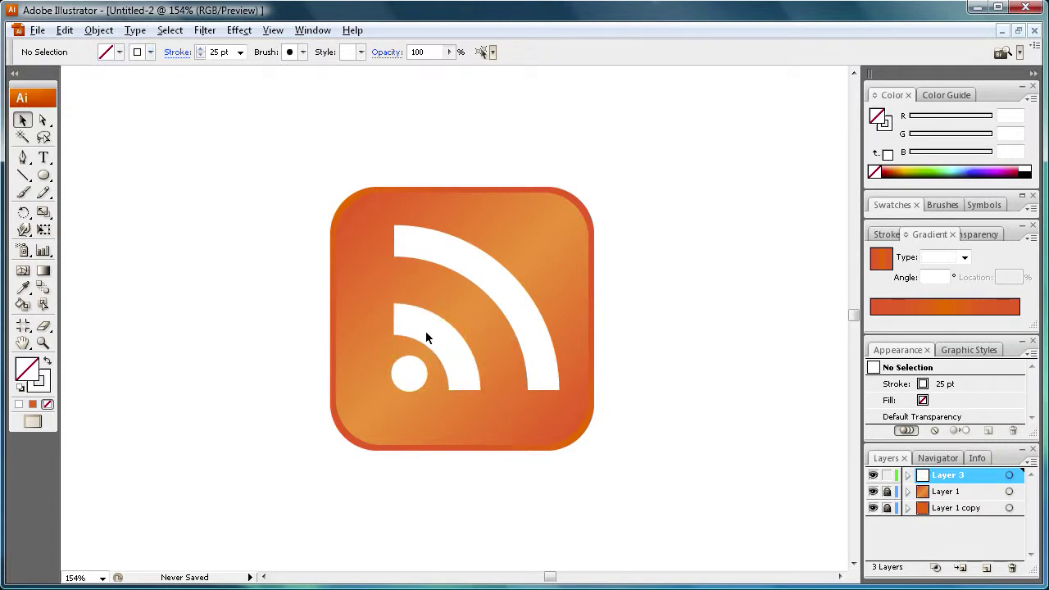
click(425, 336)
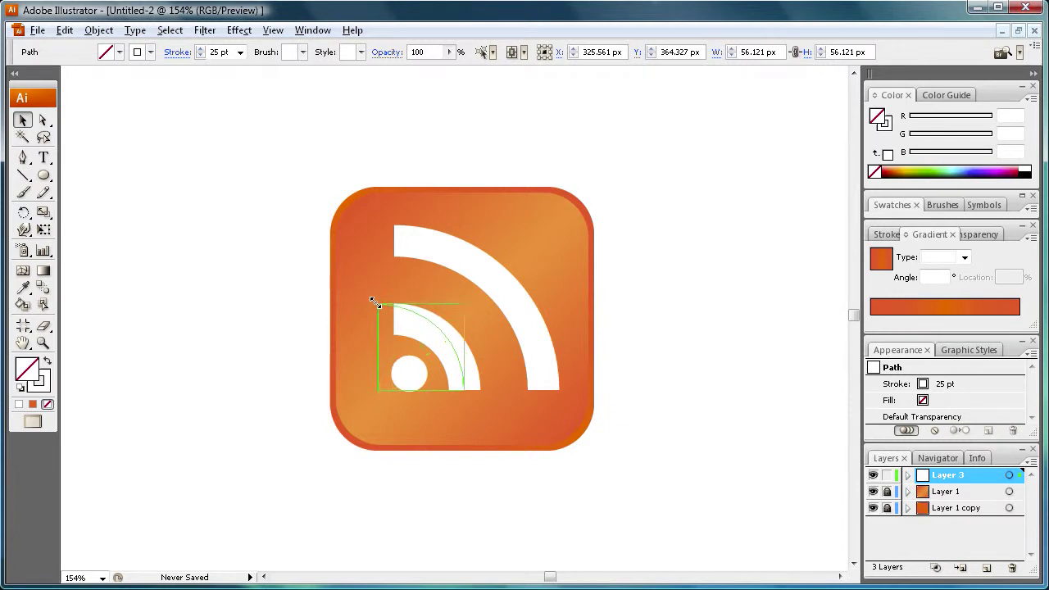
Scale the inner white arc to about 66.883 px and nudge it evenly between dot and outer arc
drag(374, 303, 368, 298)
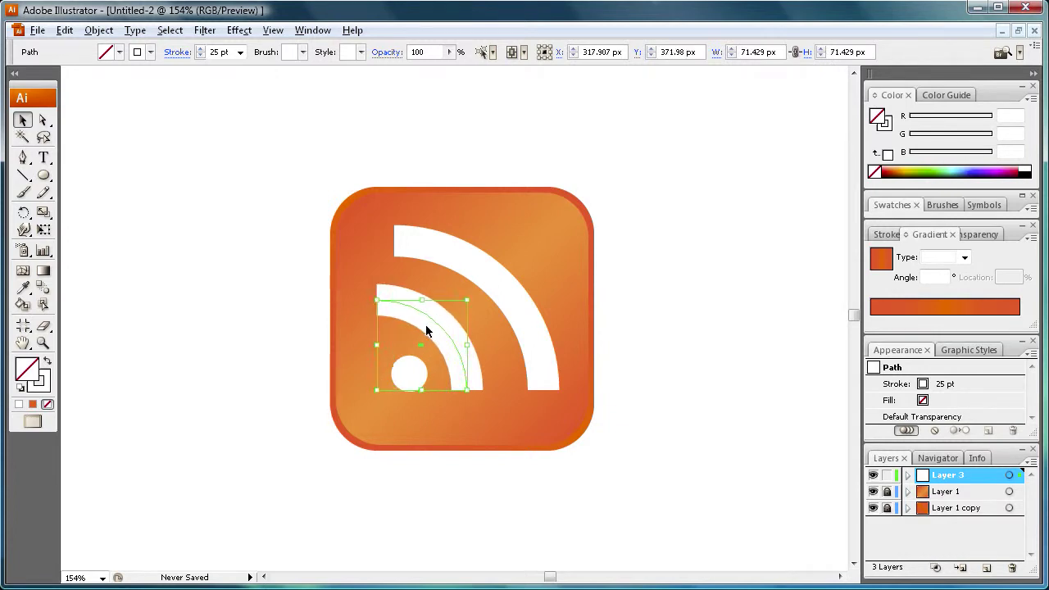
key(Right)
key(Right)
key(Right)
key(Right)
key(Right)
key(Right)
key(Right)
key(Right)
key(Right)
key(Right)
key(Right)
key(Right)
key(Right)
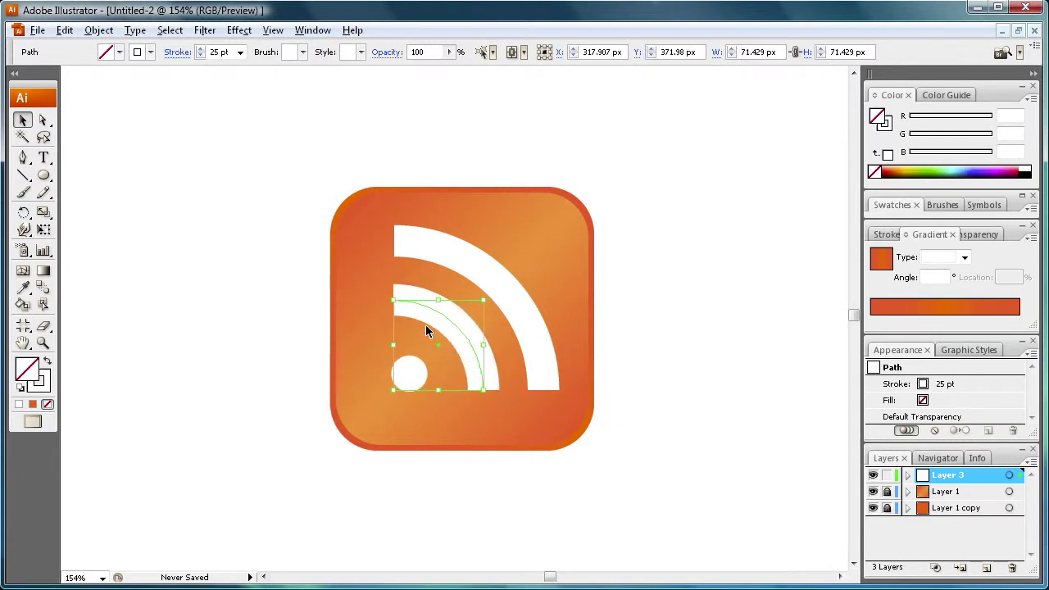
key(Right)
key(Right)
key(Right)
key(Right)
key(Right)
key(Right)
key(Right)
key(Right)
key(Right)
key(Right)
key(Right)
key(Right)
key(Right)
key(Right)
key(Right)
drag(392, 301, 399, 306)
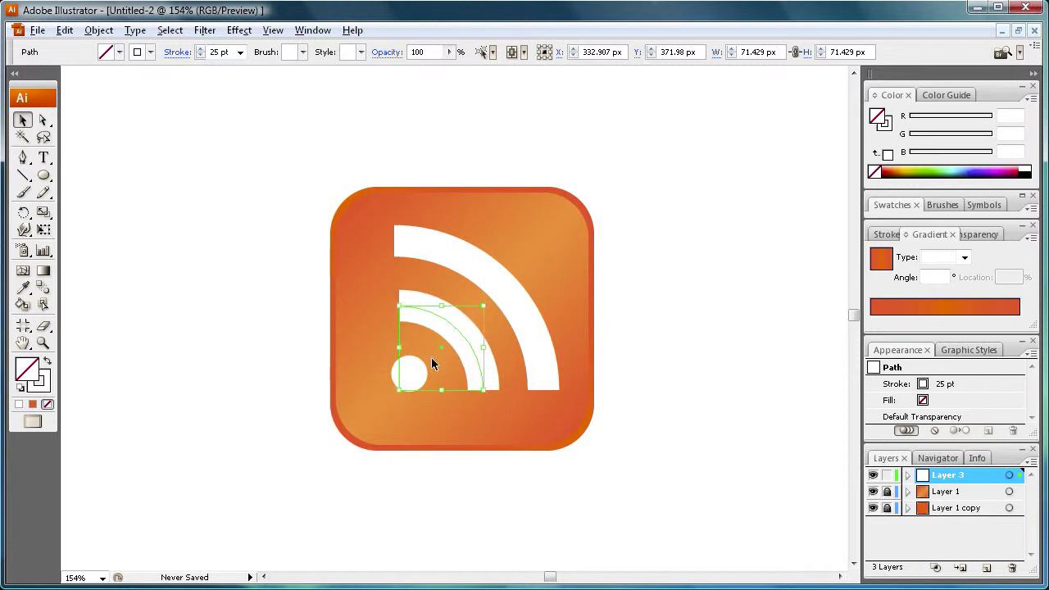
key(Left)
key(Left)
key(Left)
key(Left)
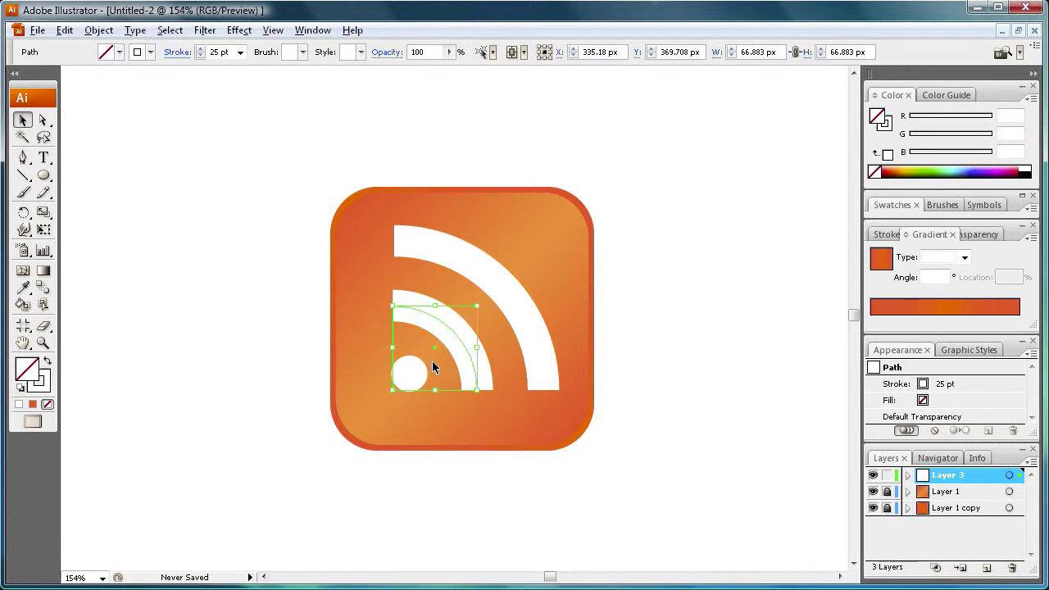
key(Right)
click(473, 506)
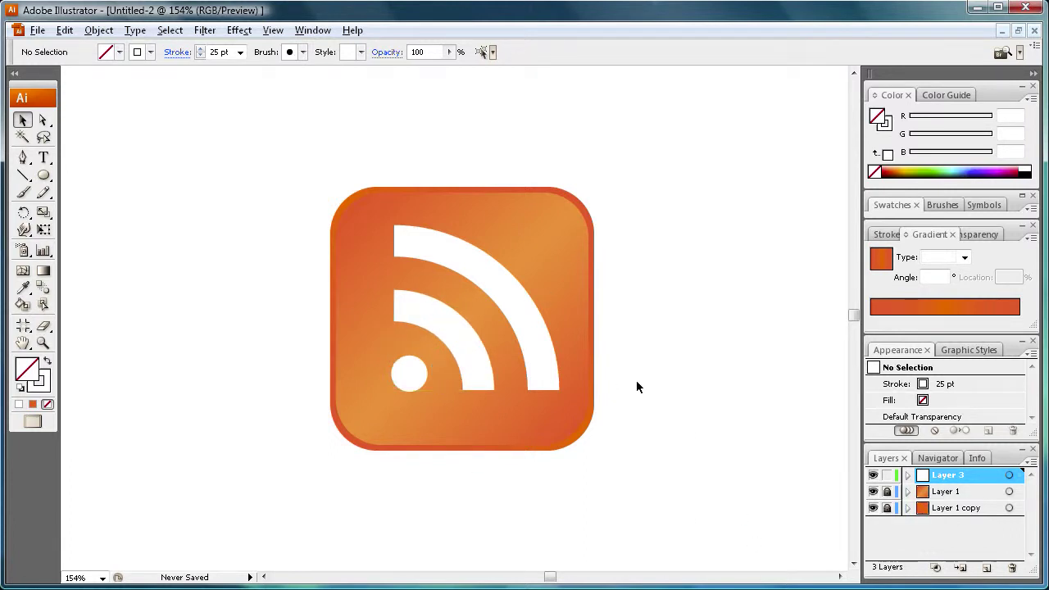
Move the white arcs and dot together slightly down and left, then reselect them
drag(351, 174, 588, 456)
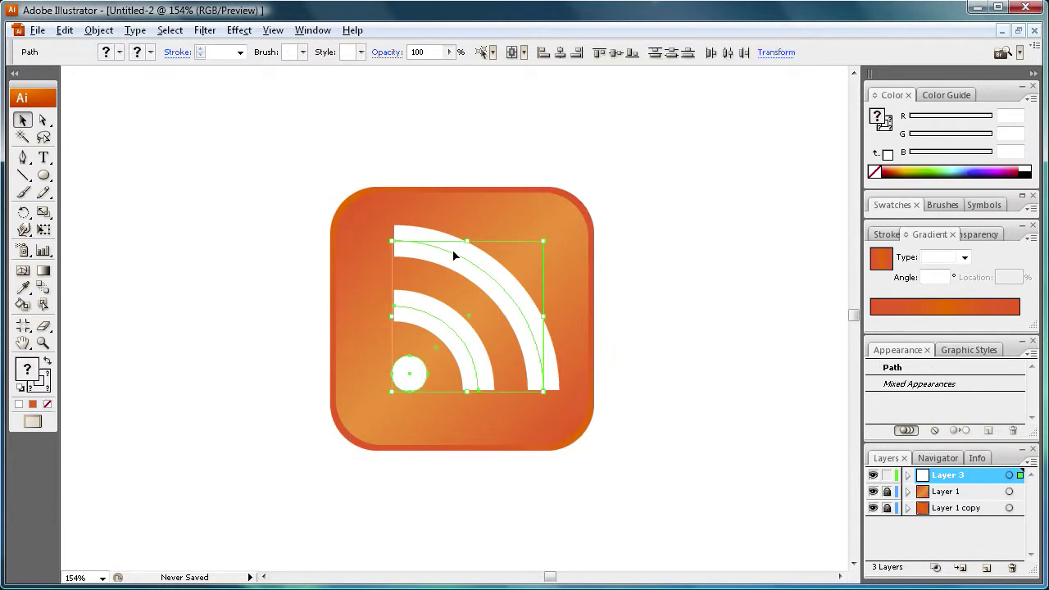
drag(455, 256, 446, 266)
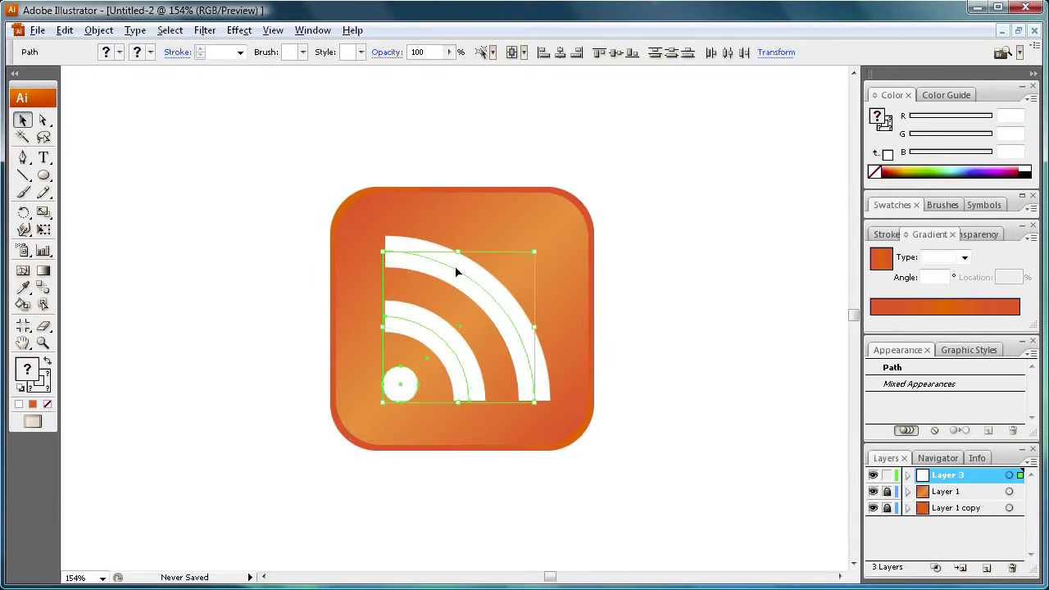
click(697, 306)
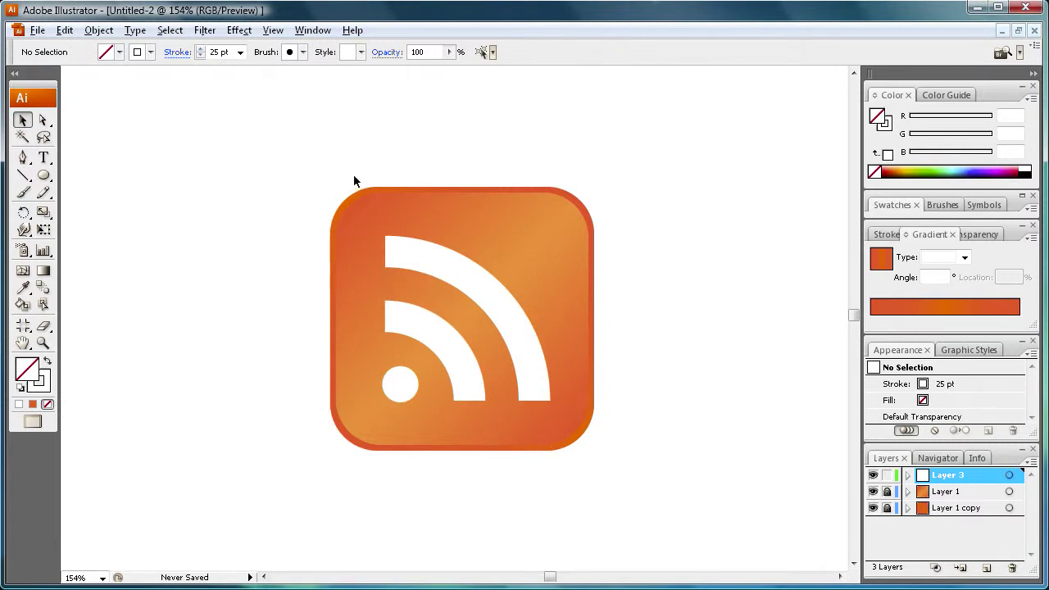
drag(337, 140, 621, 473)
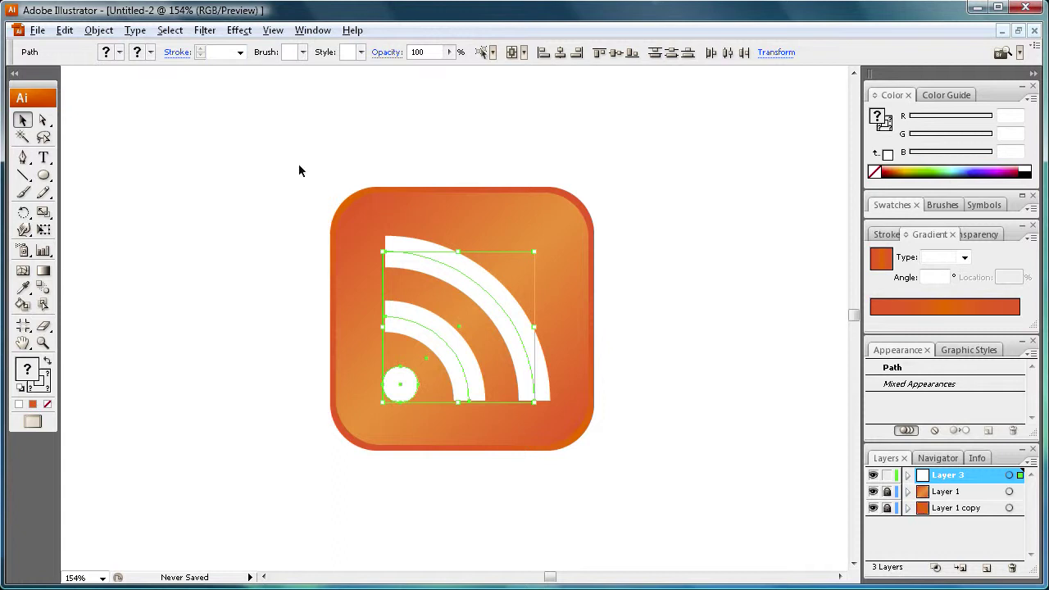
click(245, 31)
Apply a black Outer Glow to the white shapes: Normal mode, 75% opacity, 5 px blur
mouse_move(310, 204)
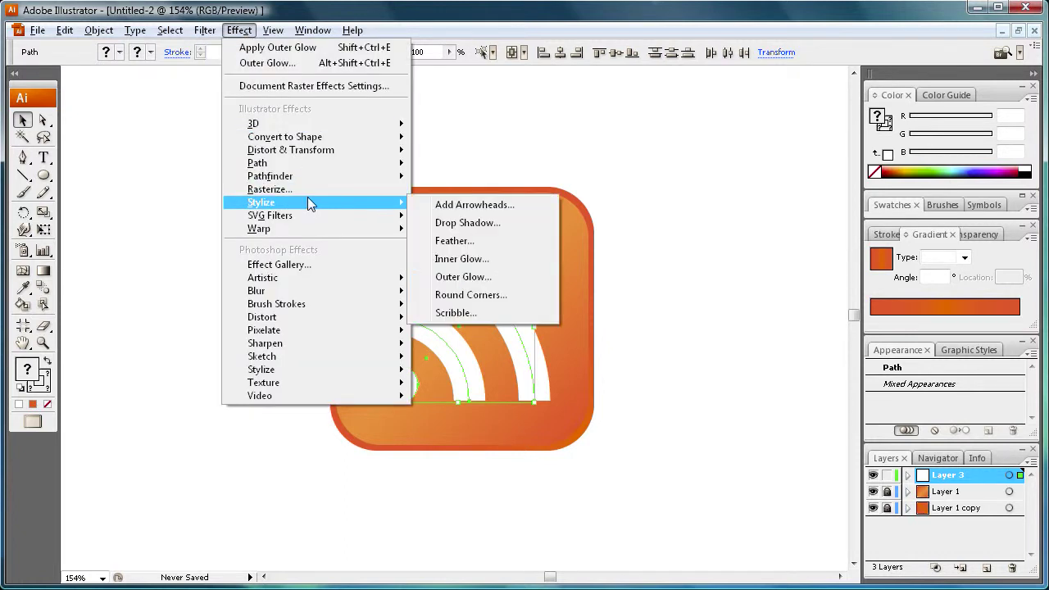
click(470, 277)
drag(487, 233, 634, 132)
click(739, 220)
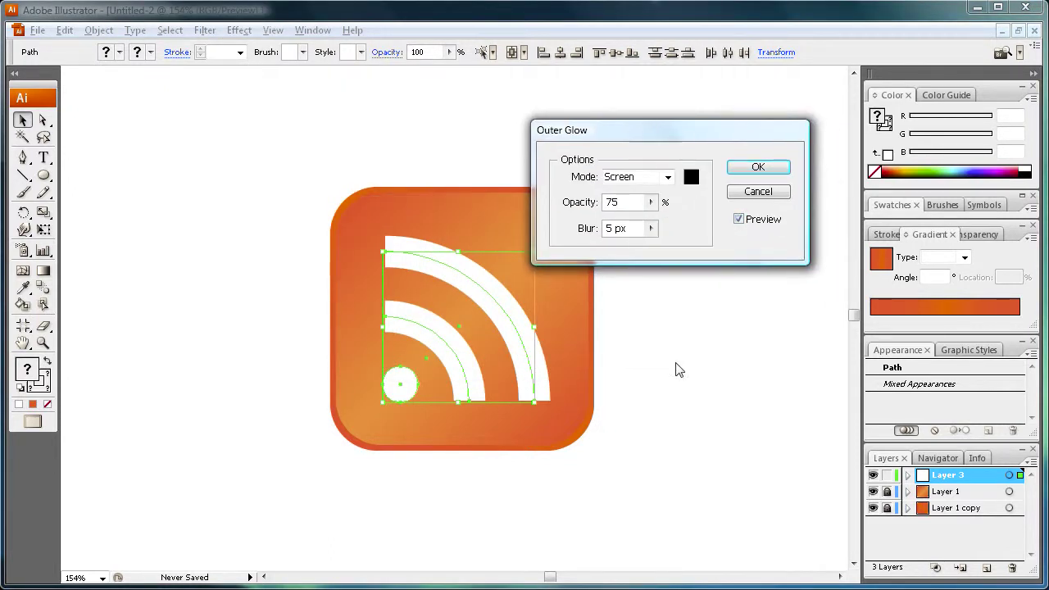
drag(695, 174, 666, 244)
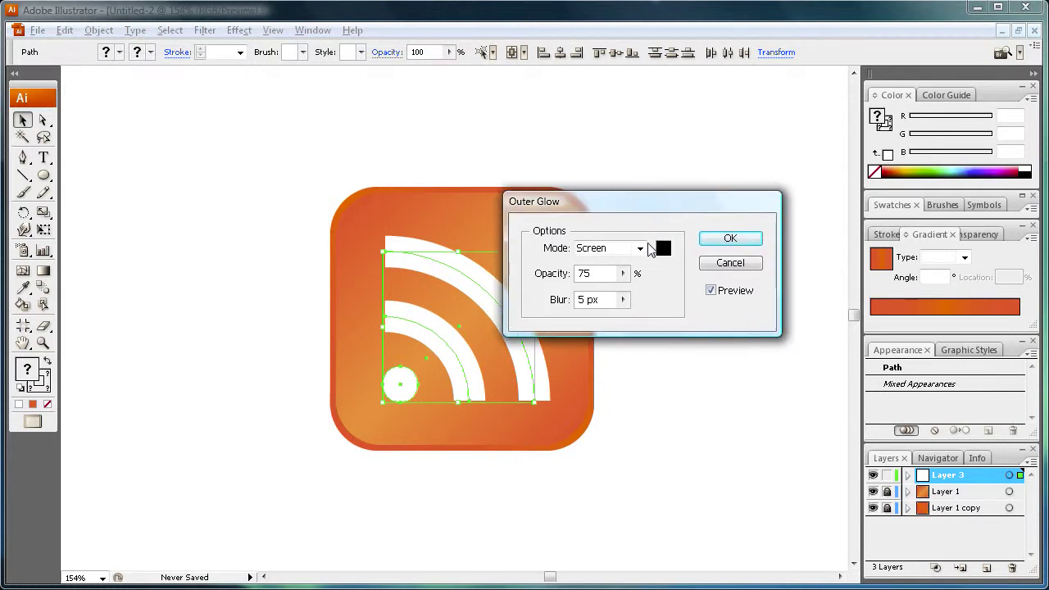
click(641, 250)
click(615, 265)
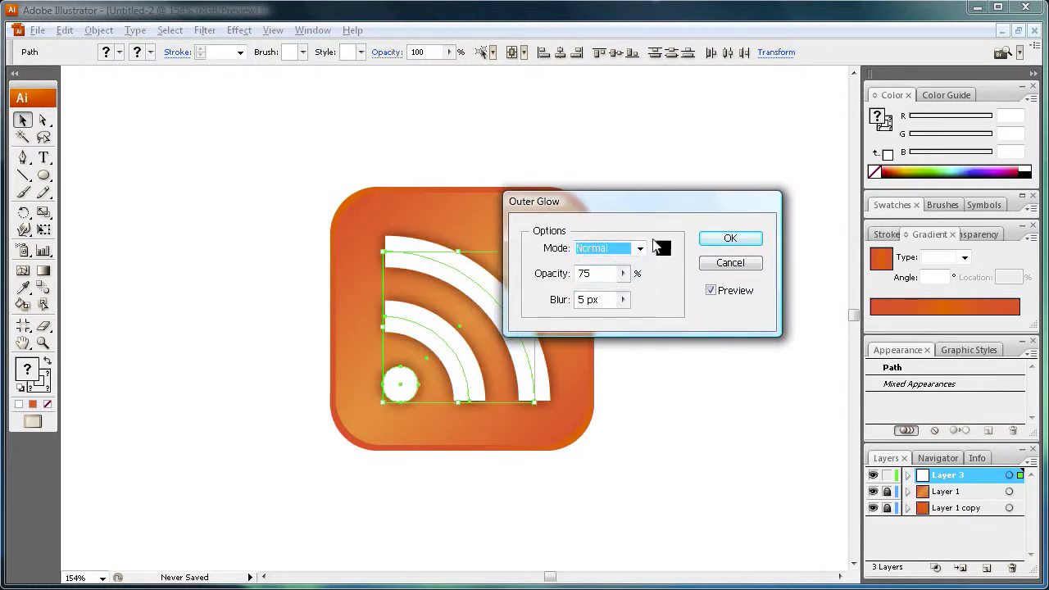
drag(572, 197, 586, 118)
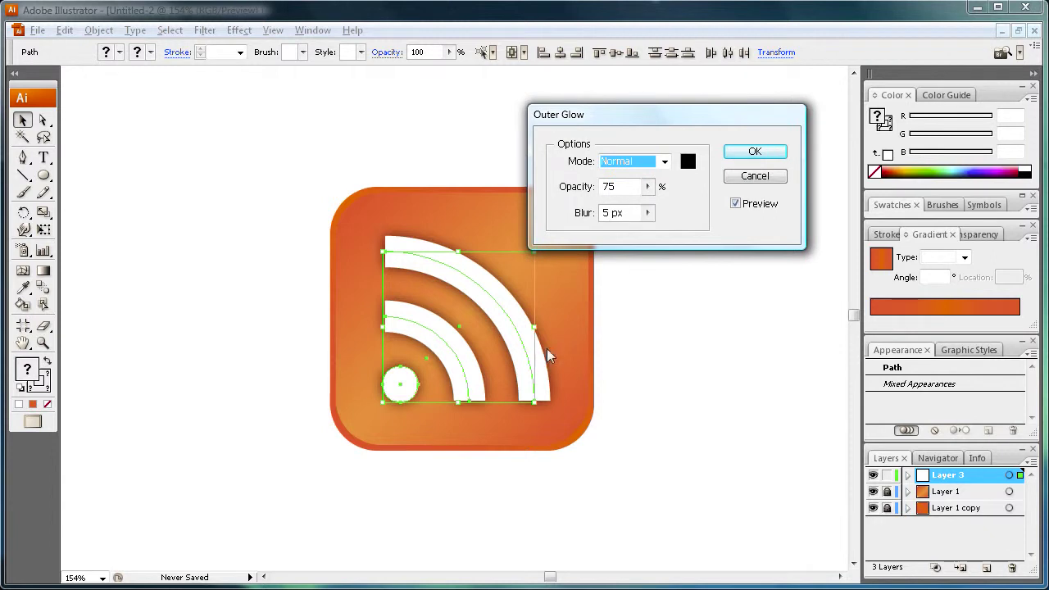
click(783, 149)
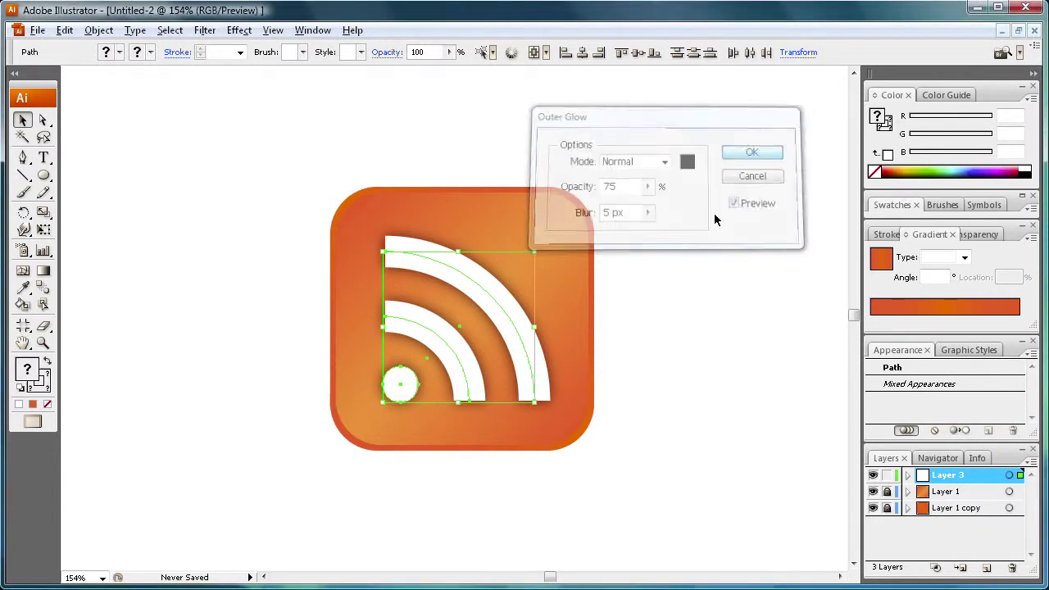
click(648, 373)
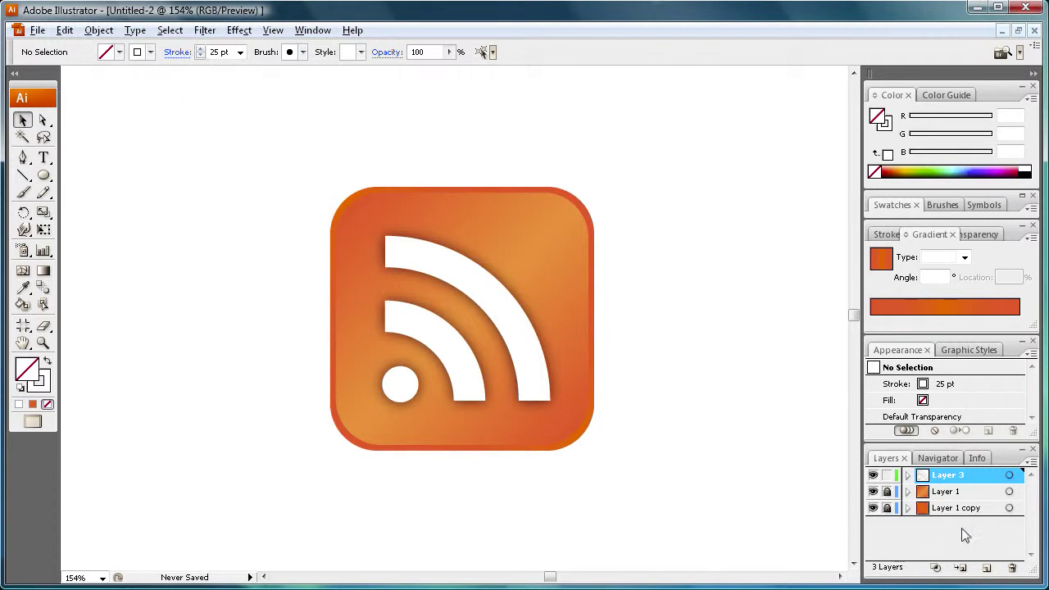
Lock Layer 3, unlock and activate Layer 1 copy, and select the orange square
click(888, 475)
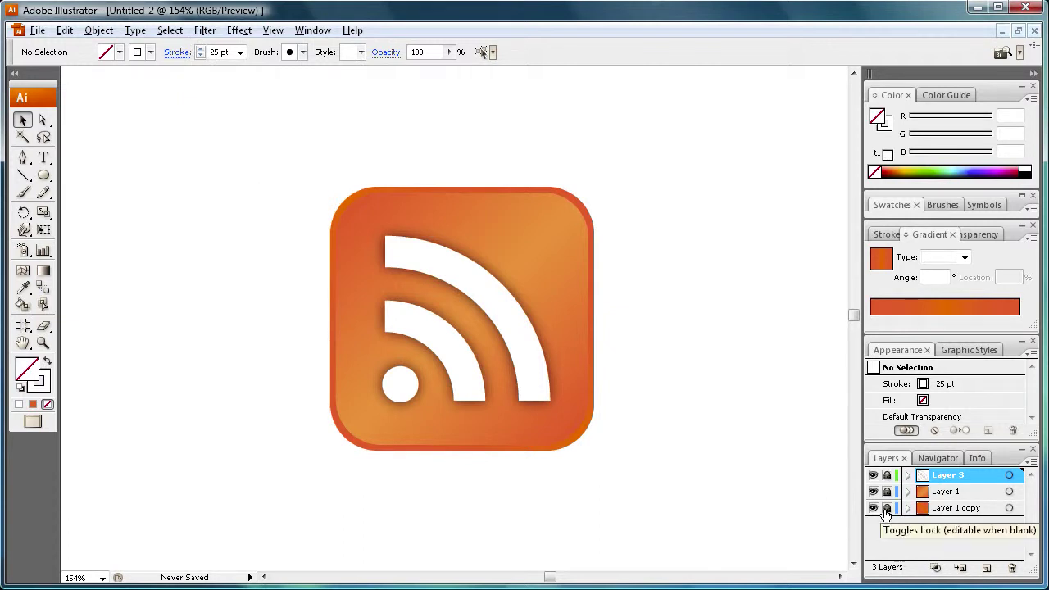
click(887, 508)
click(951, 509)
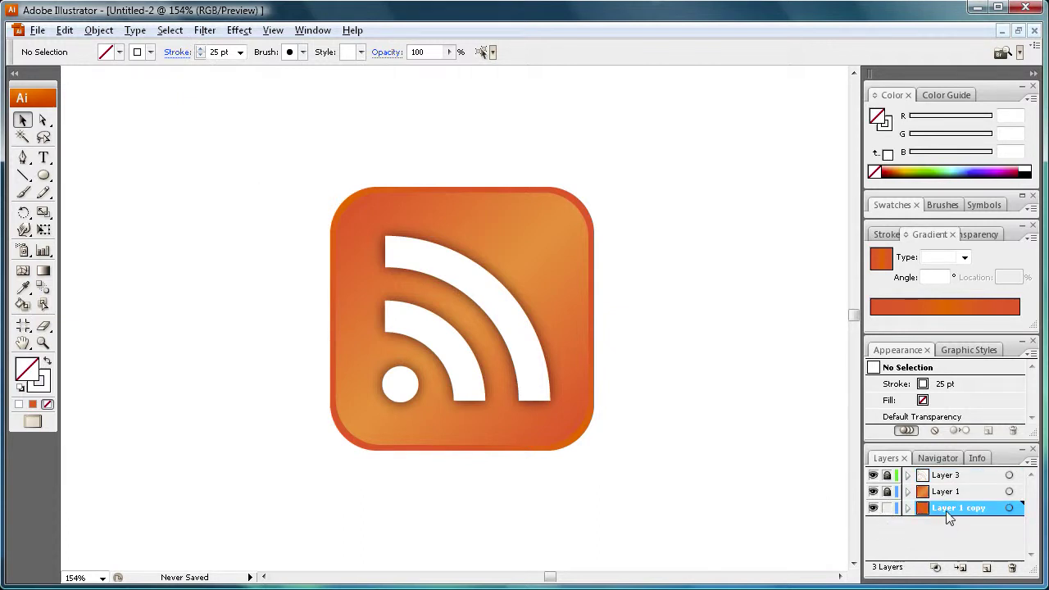
drag(259, 133, 602, 464)
Add a Drop Shadow to the square: Multiply, 50% opacity, 3 px/4 px offset, 5 px blur
click(205, 31)
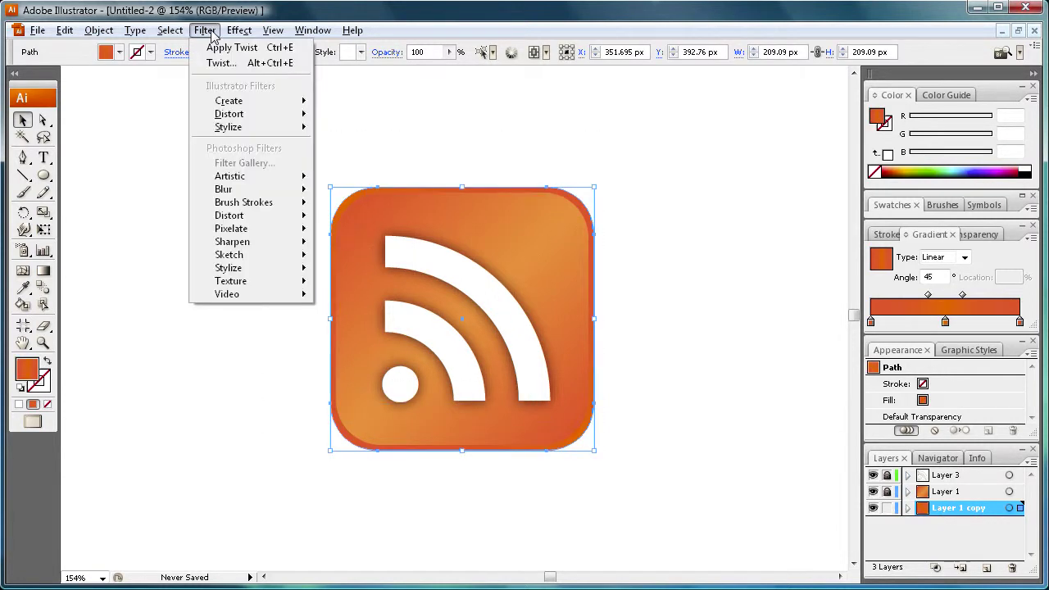
mouse_move(239, 30)
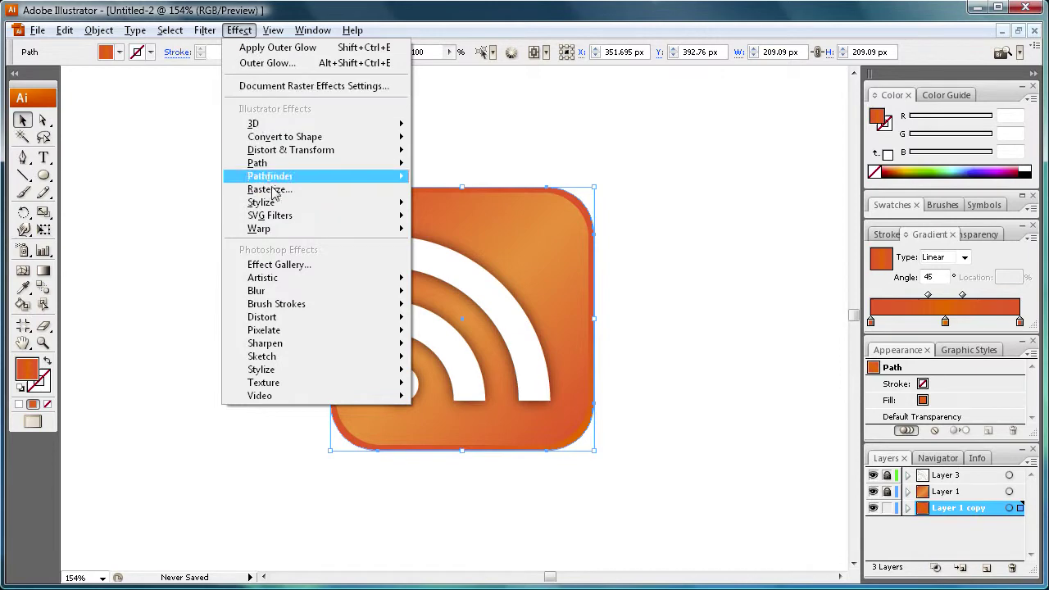
mouse_move(287, 203)
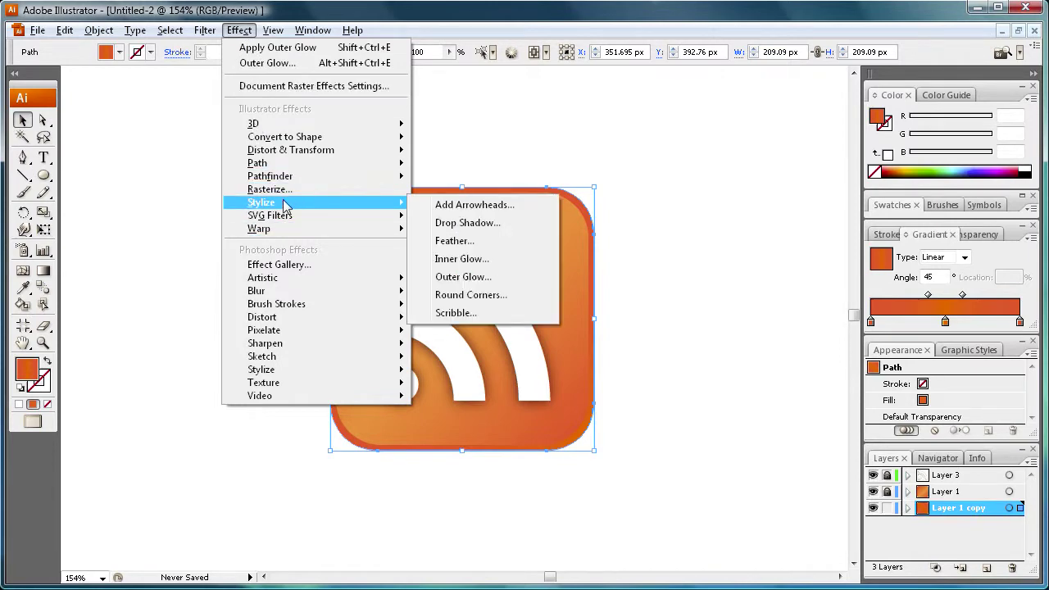
click(456, 223)
drag(796, 328, 443, 209)
click(648, 287)
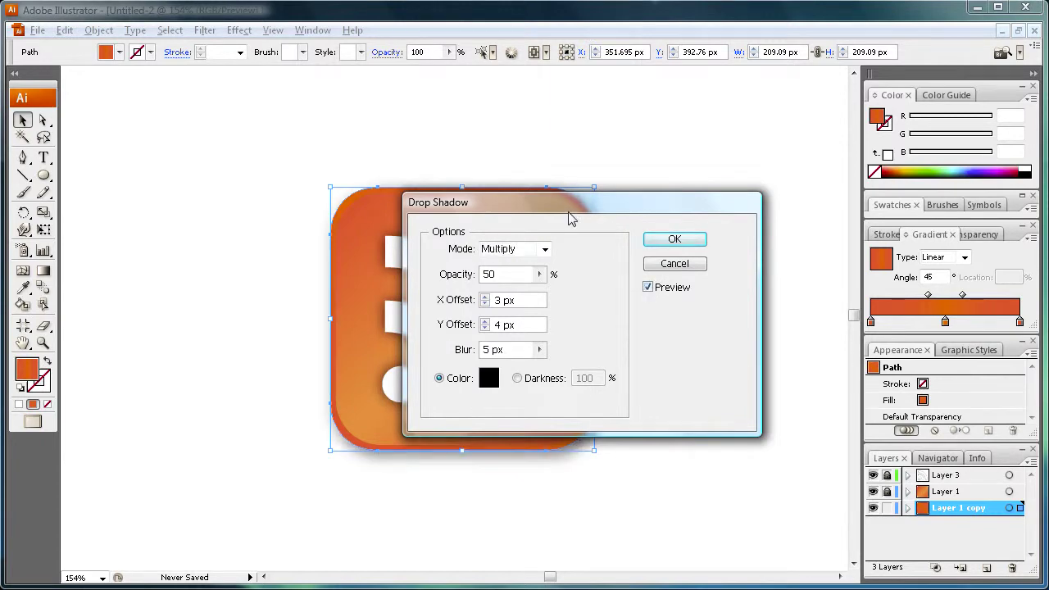
drag(571, 218, 816, 178)
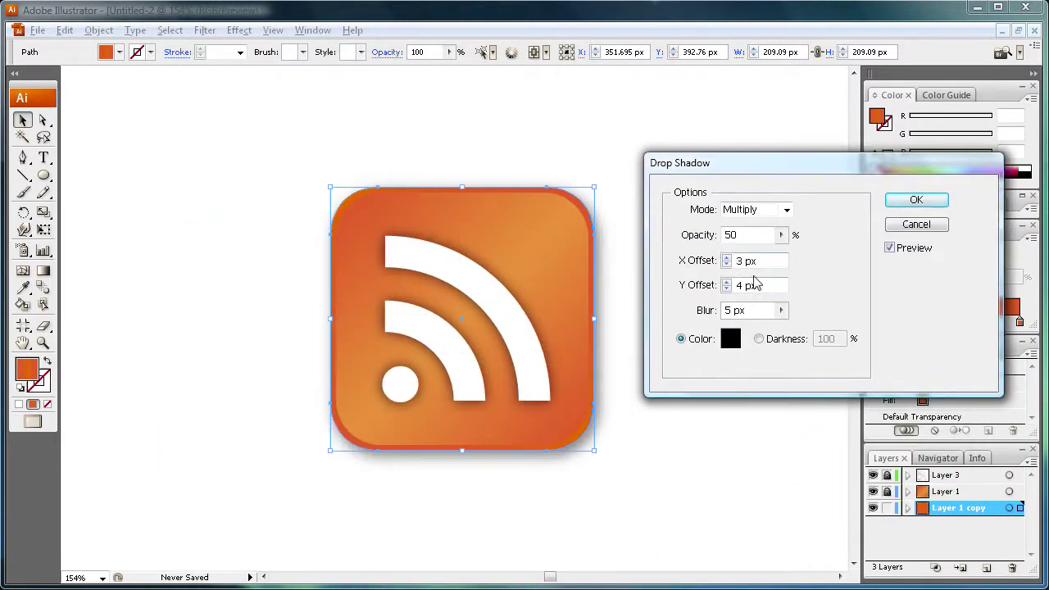
drag(741, 235, 724, 236)
text(50)
click(904, 204)
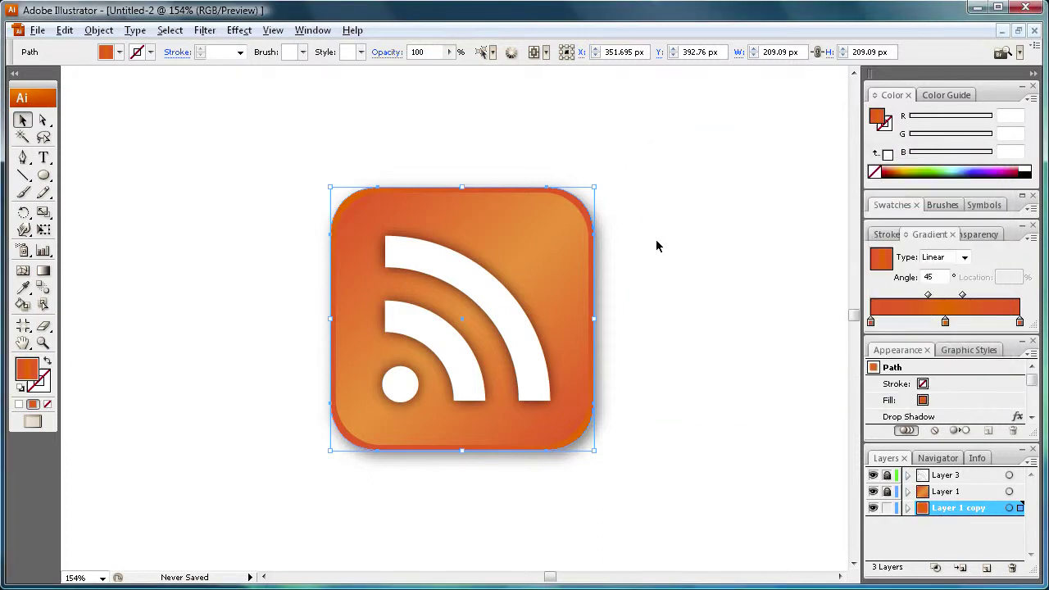
click(656, 267)
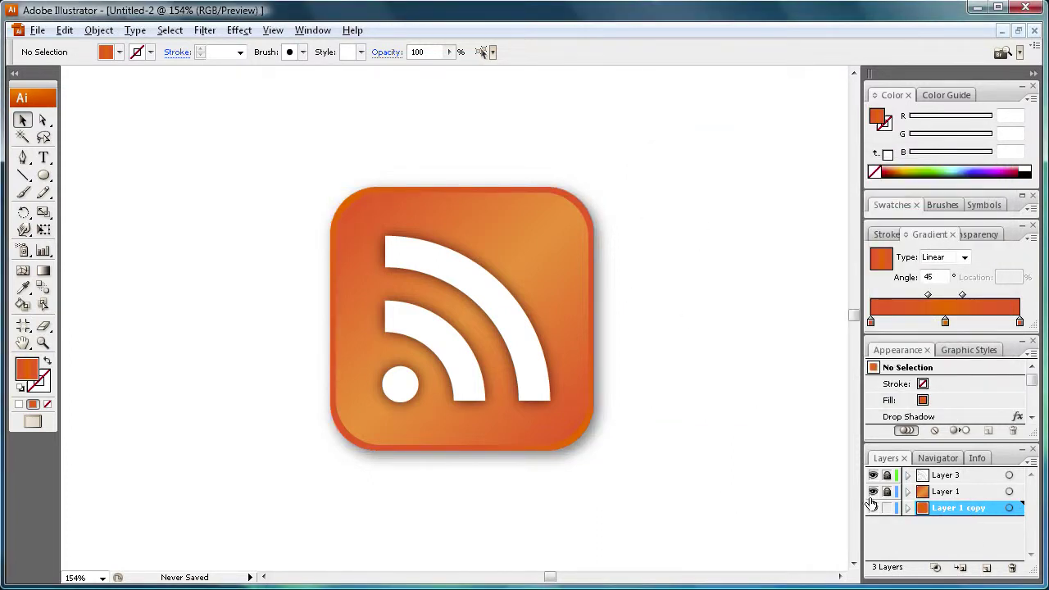
Lock Layer 1 copy, unlock Layer 3, nudge the white arcs and dot right, then relock Layer 3
click(887, 509)
click(887, 475)
click(926, 480)
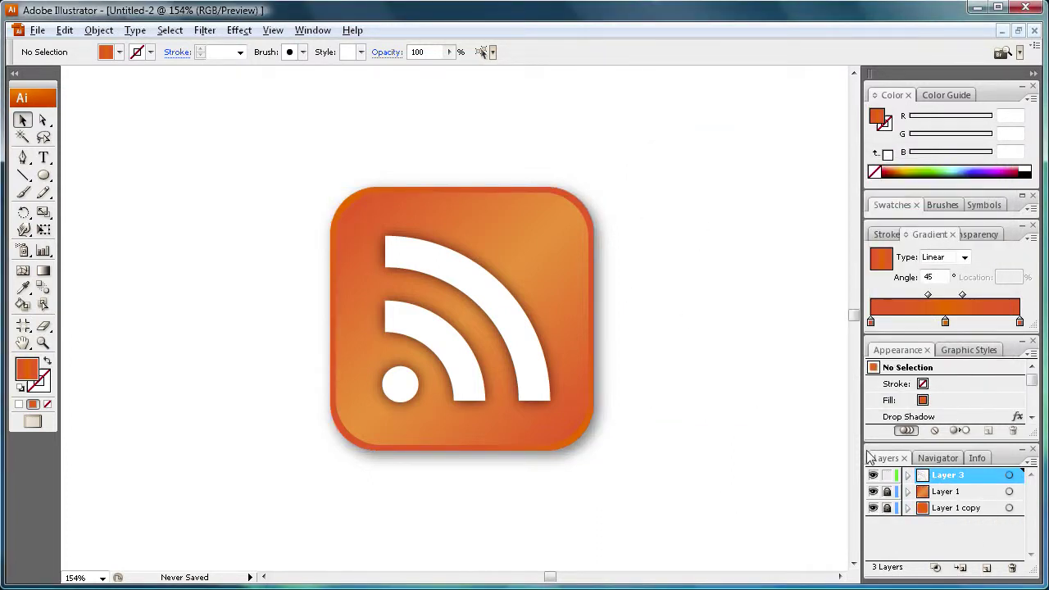
drag(579, 429, 400, 280)
click(674, 354)
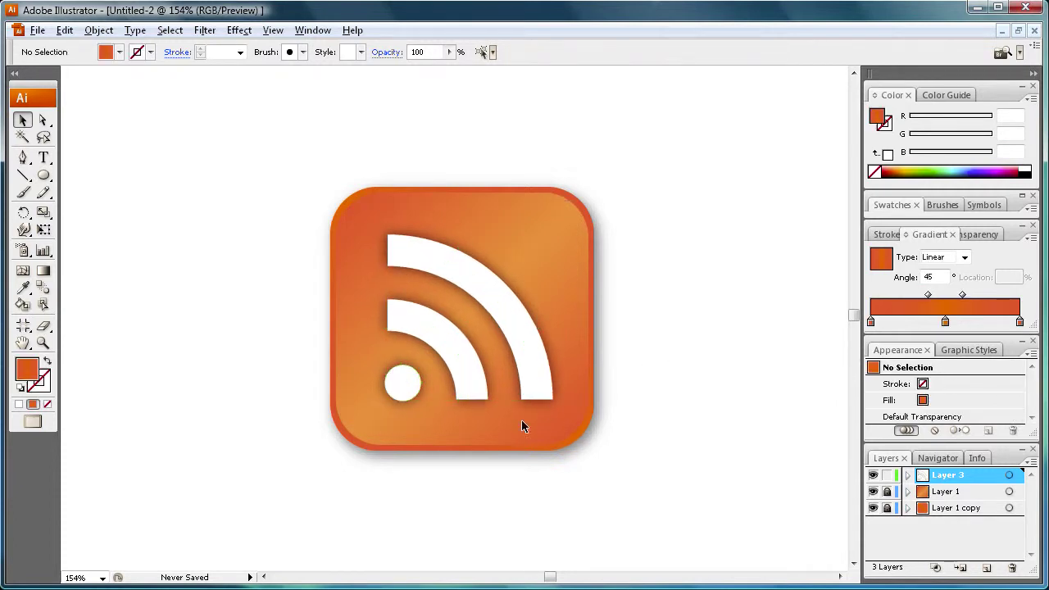
click(888, 475)
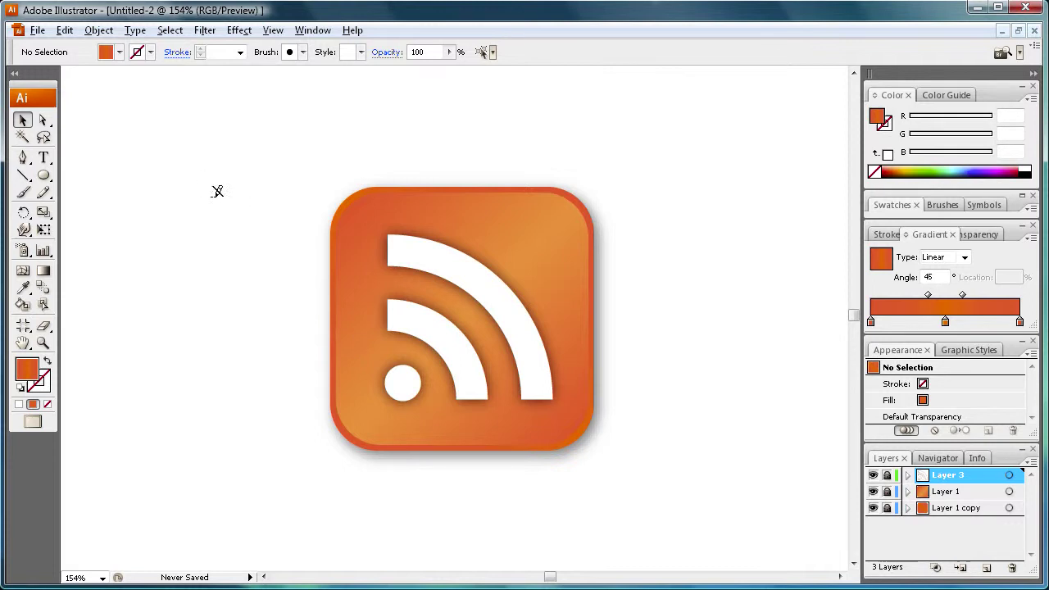